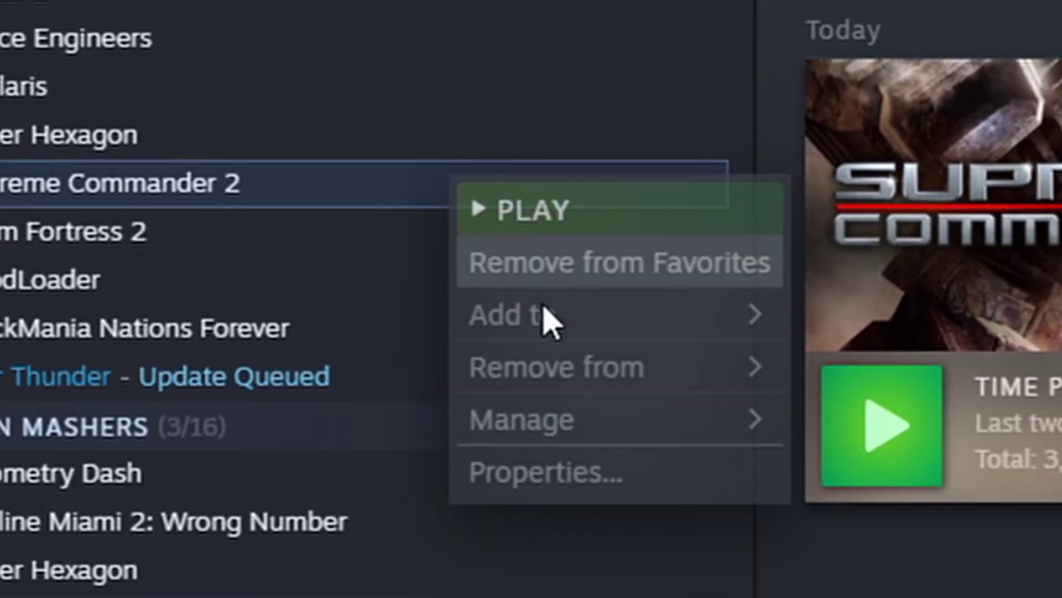
Leave the Supreme Commander 2 match to look up the NVIDIA 466.11 low-FPS fix
mouse_move(522, 420)
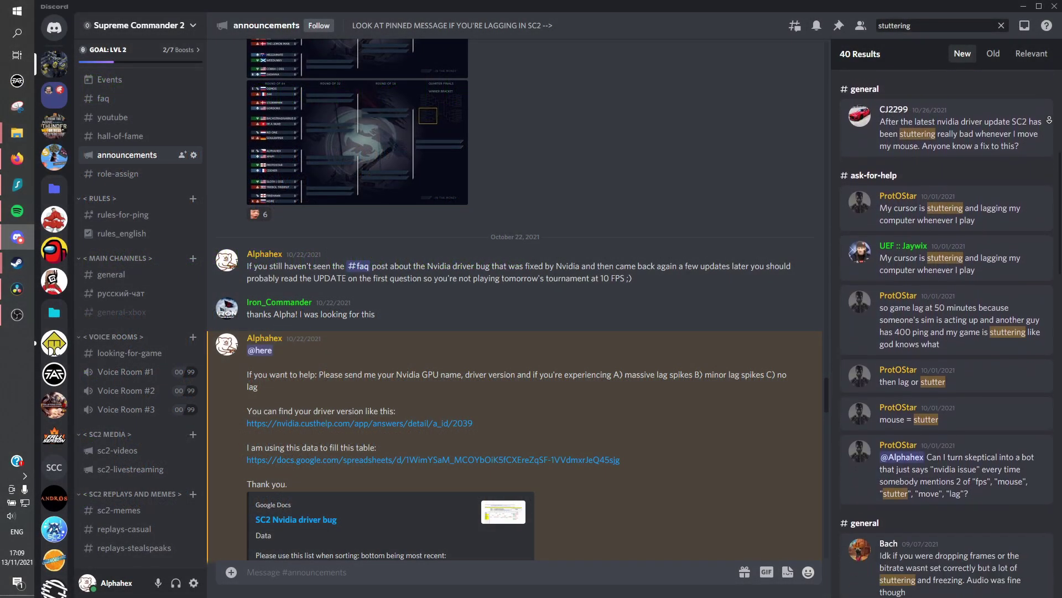
Scroll through the 40 Discord results for 'stuttering'
scroll(946, 331, "down", 10)
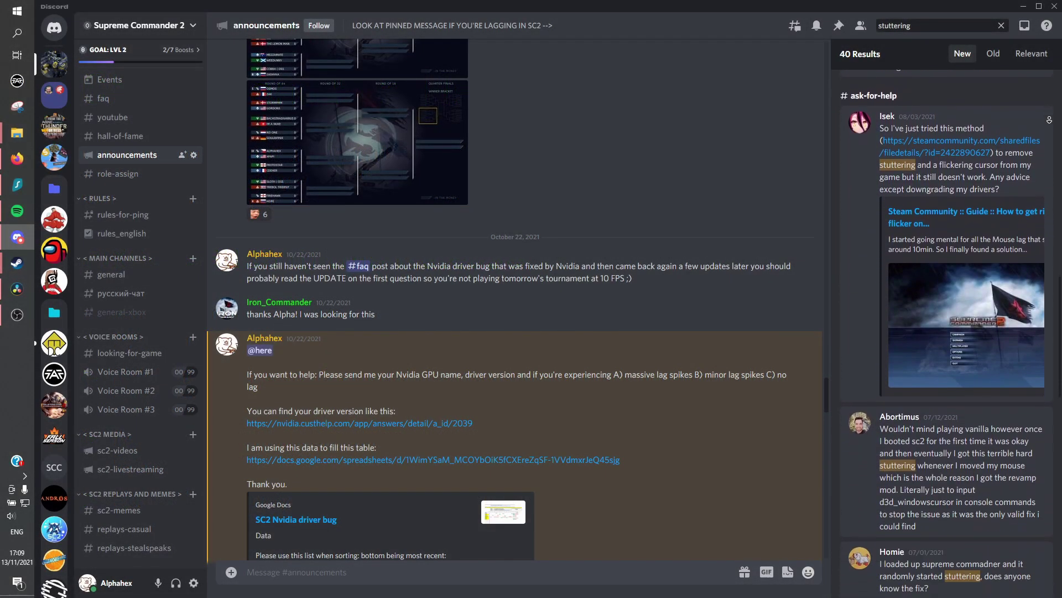
scroll(946, 332, "down", 10)
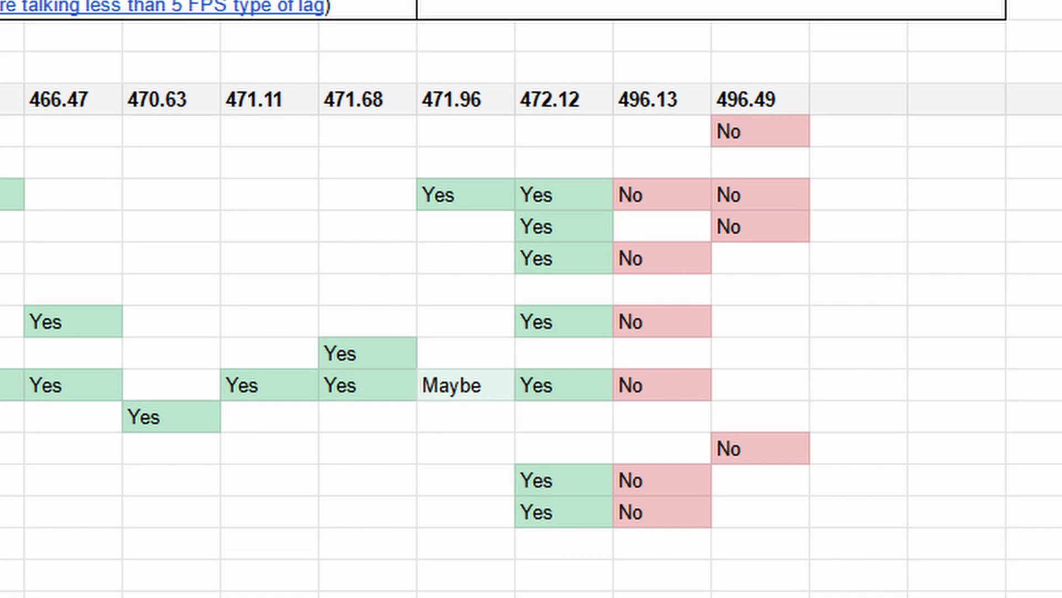
Search Google for 'nvidia advanced driver search'
type("nvidia advanced driver search")
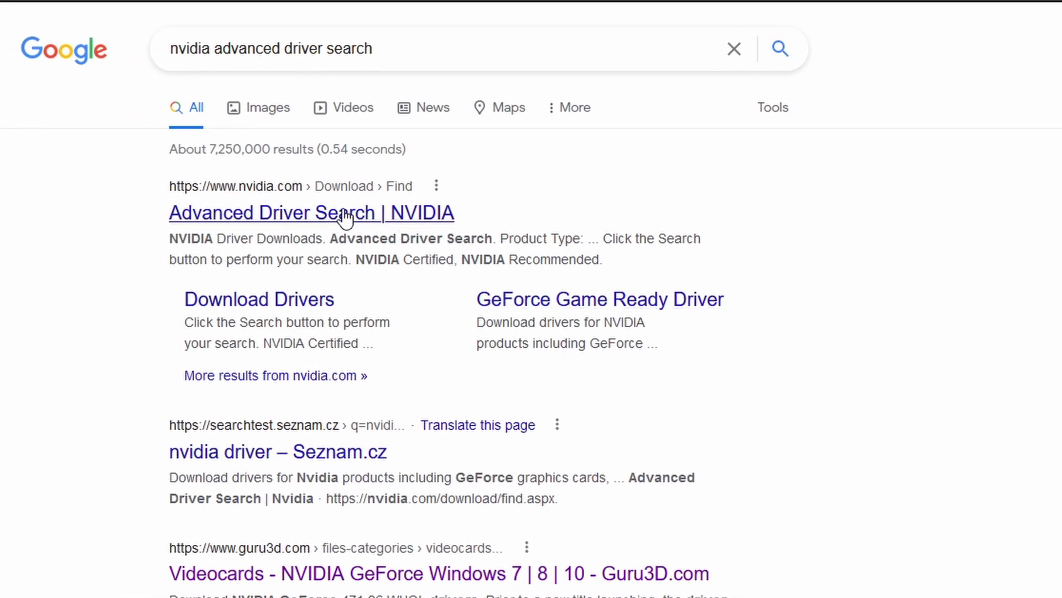
List GeForce RTX 2070 drivers for Windows 10 64-bit in NVIDIA's Advanced Driver Search
left_click(345, 214)
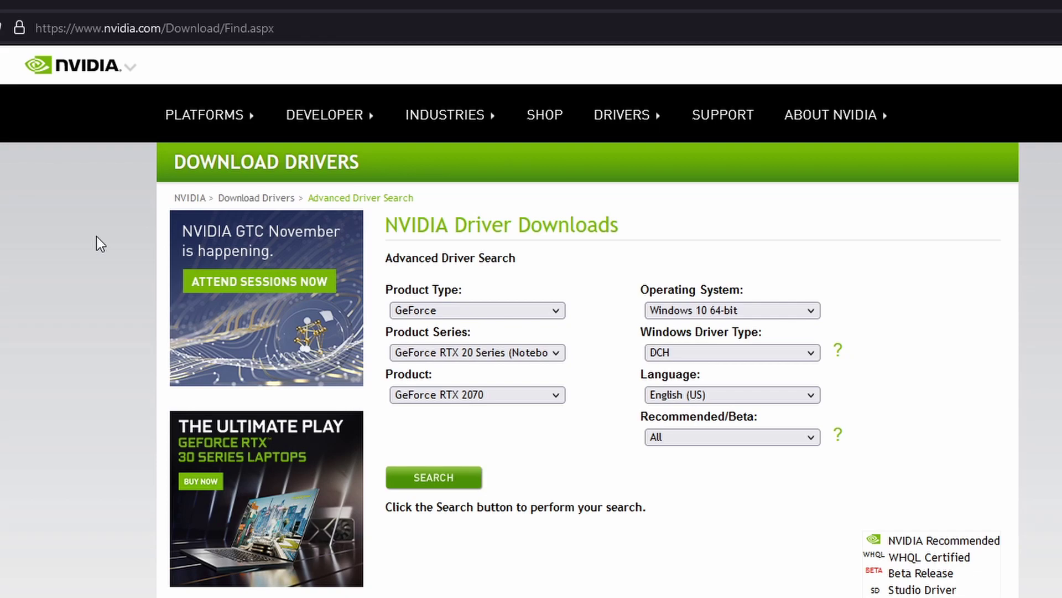
left_click(438, 478)
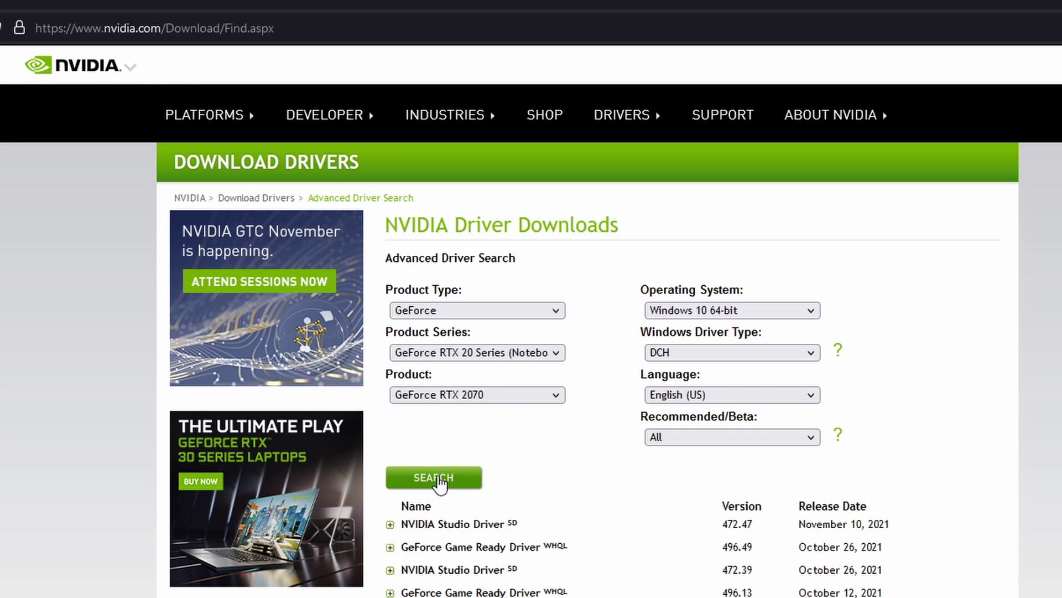
scroll(439, 480, "down", 5)
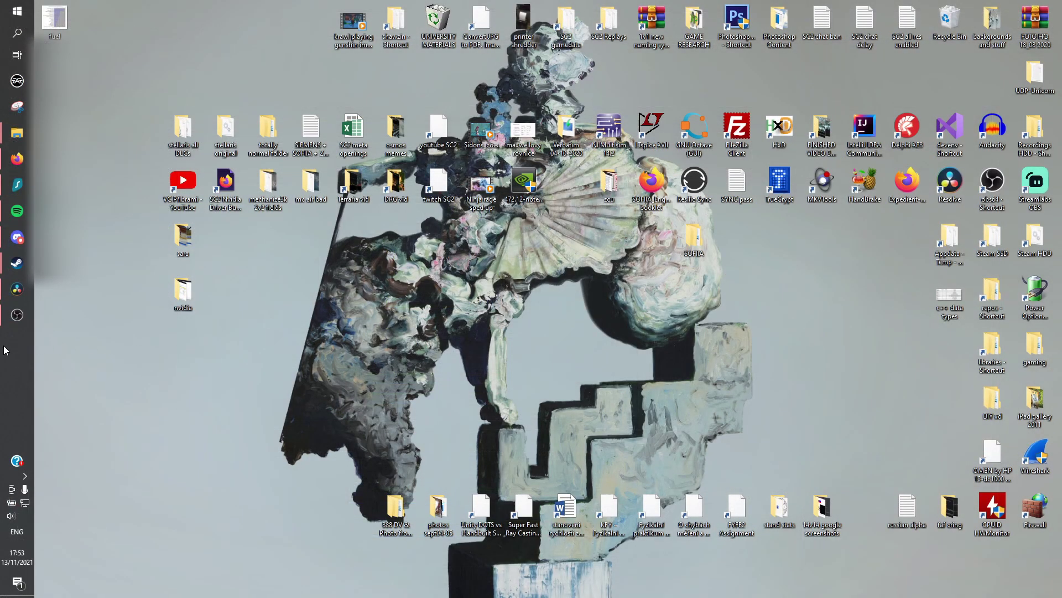
Find the NvContainerLocalSystem service in Task Manager's Services list, widening the Name column
right_click(7, 348)
left_click(59, 292)
left_click(680, 154)
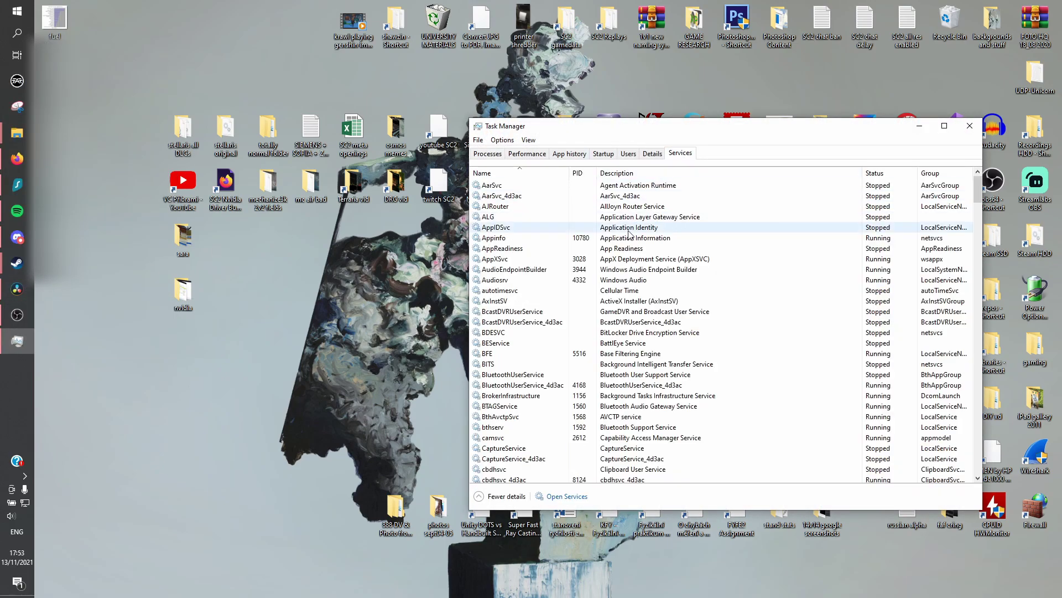
scroll(570, 334, "down", 20)
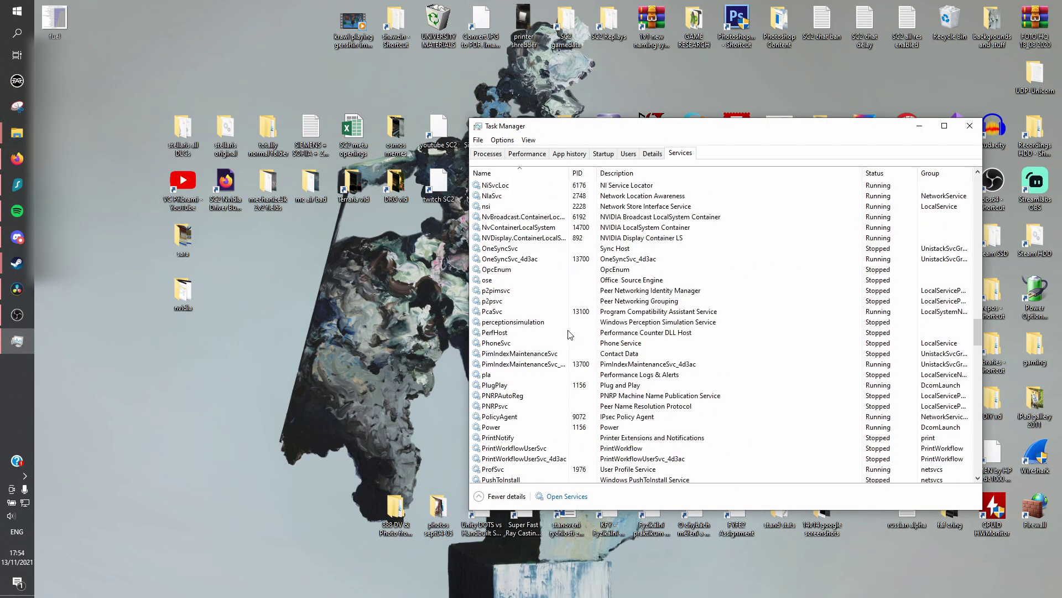
scroll(570, 334, "up", 3)
left_click(520, 322)
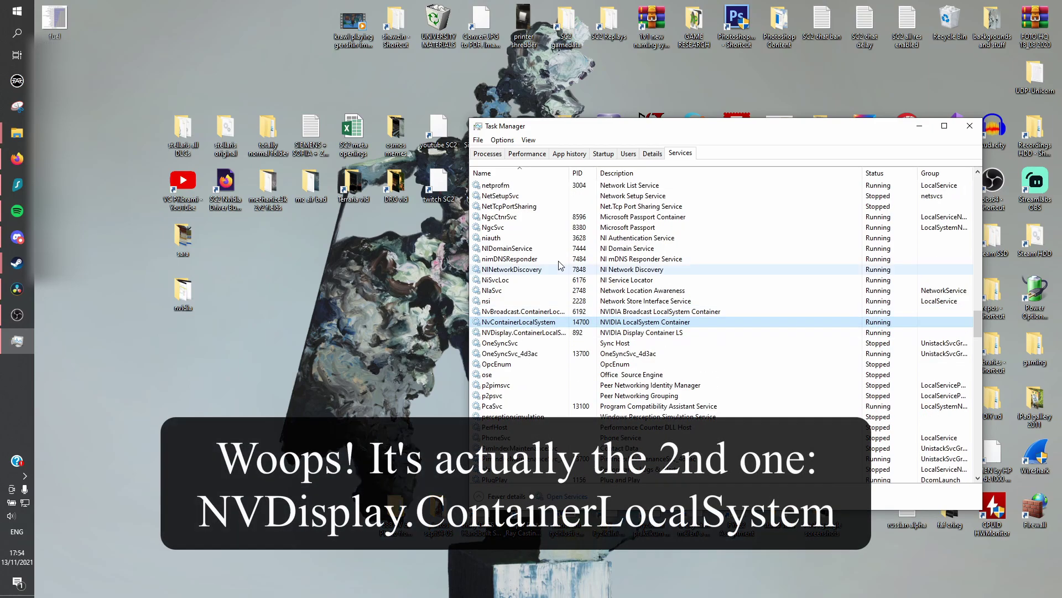
left_click_drag(570, 173, 607, 176)
double_click(903, 172)
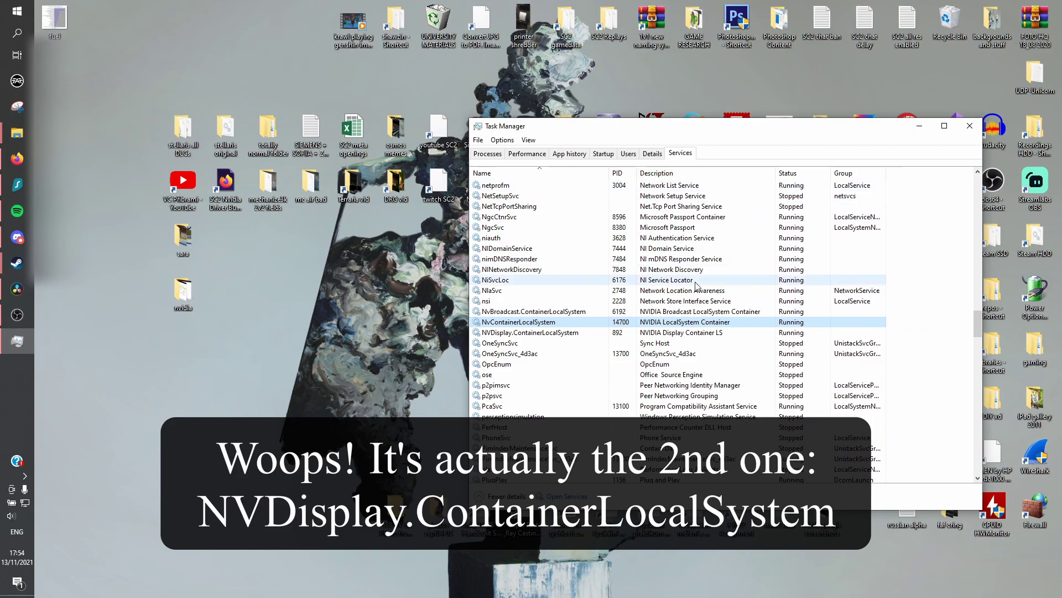
Stop and restart NvContainerLocalSystem, then run the SC2 without lag batch file
right_click(664, 322)
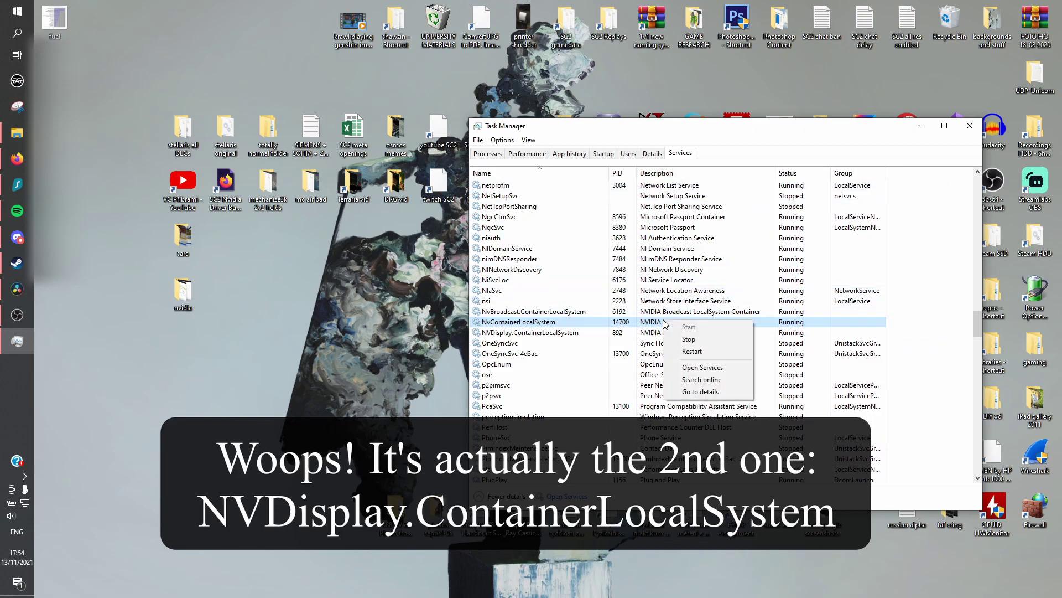
left_click(689, 339)
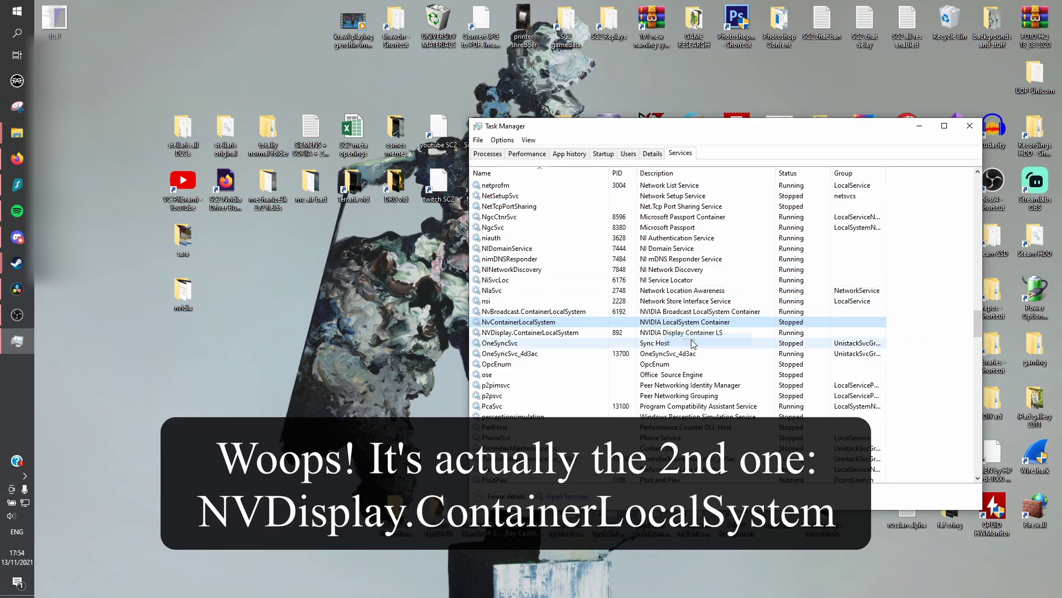
right_click(612, 323)
left_click(624, 331)
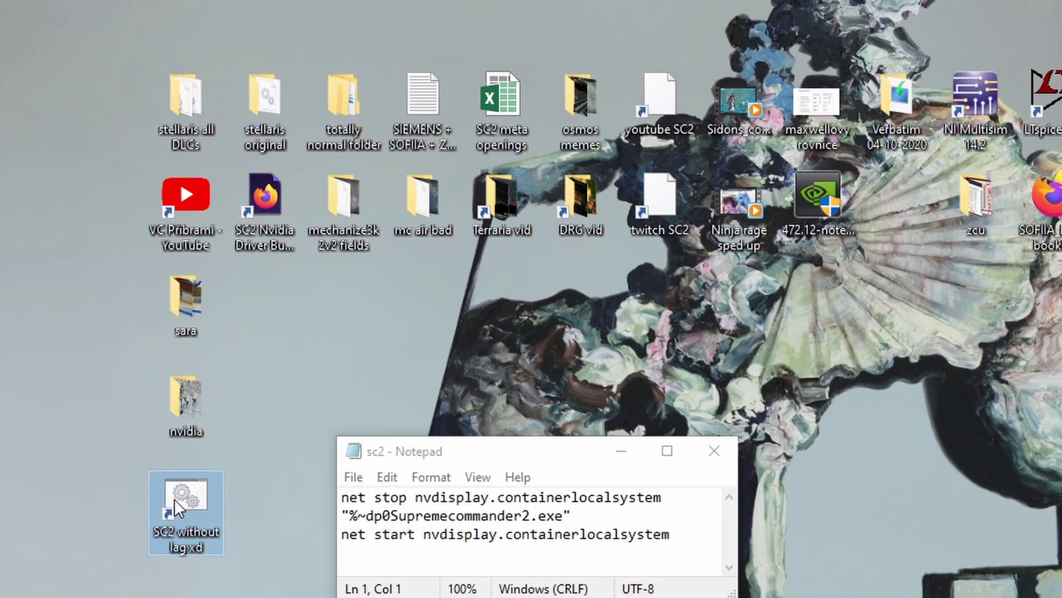
double_click(177, 341)
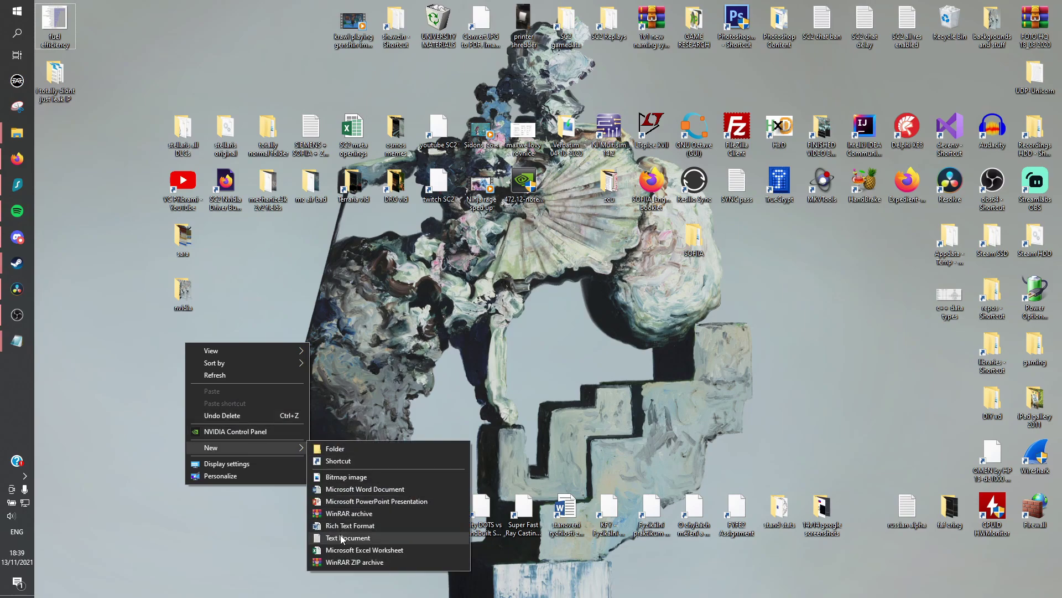
Create a new desktop text document and turn off Word Wrap in Notepad
left_click(341, 539)
key("Return")
key("Return")
type("this text will go off the screen instead of wrapping to new lines")
mouse_move(434, 304)
left_mouse_down()
mouse_move(313, 304)
mouse_move(446, 304)
left_mouse_up()
key("alt+o")
key("w")
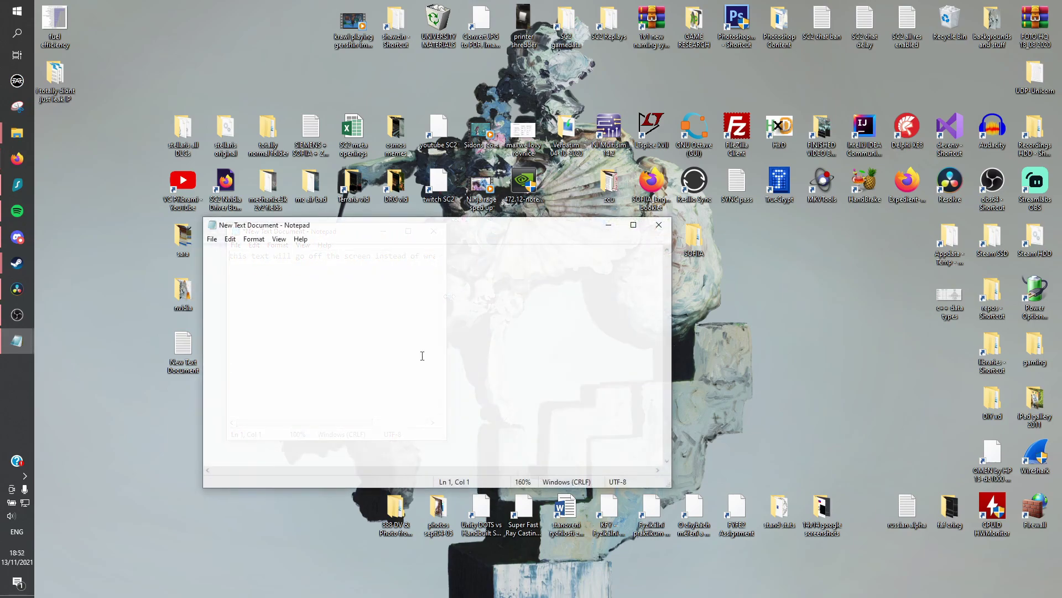
Paste the net stop/start lines, replace the placeholder with the quoted game path, and save
type("net stop nvdisplay.containerlocalsystem  net start nvdisplay.containerlocalsystem")
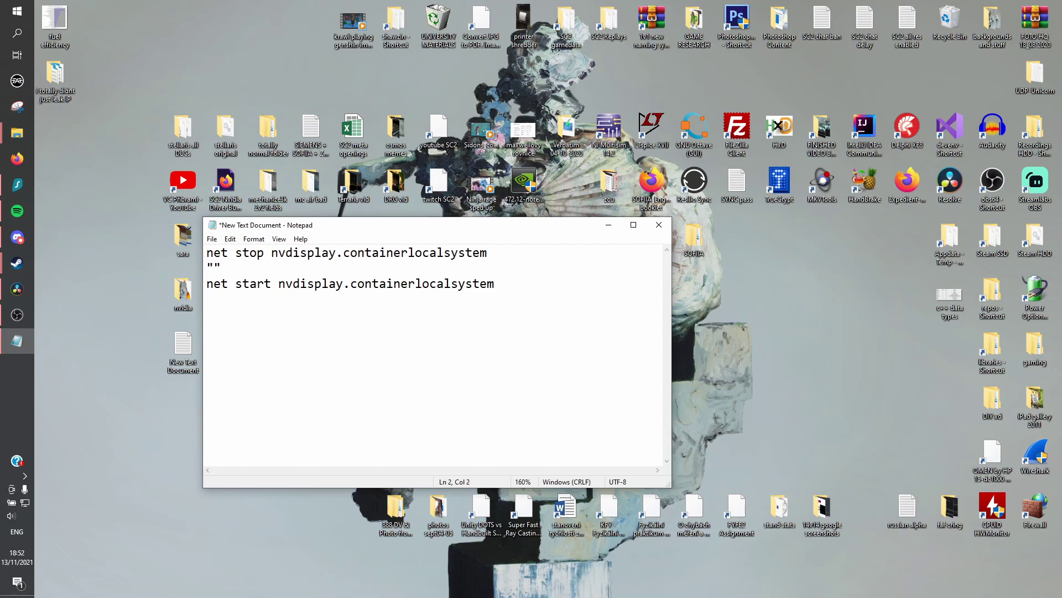
type("omething")
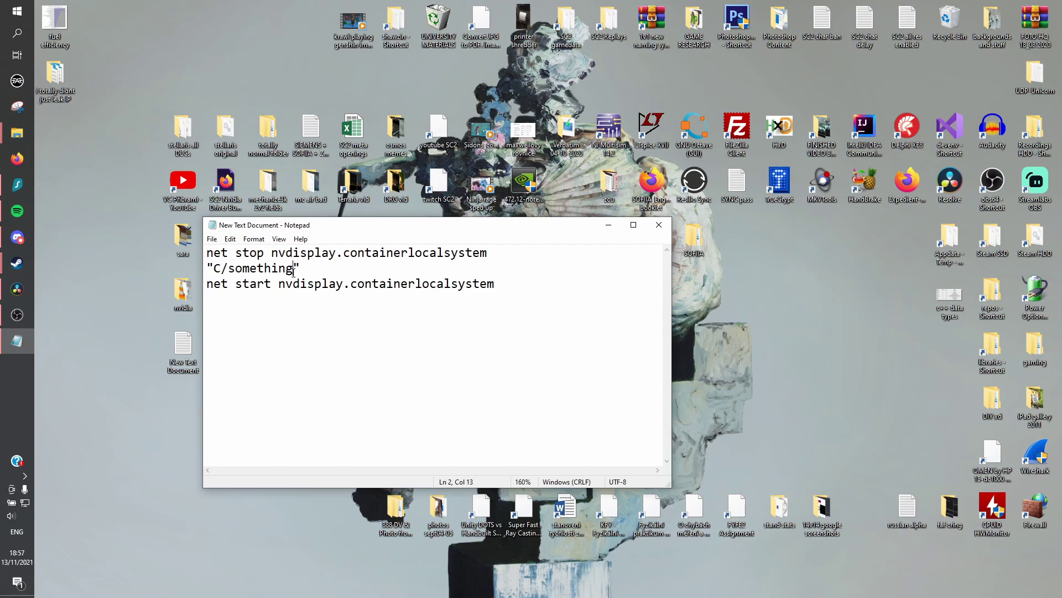
left_click_drag(293, 267, 207, 271)
type("D:\\Steam Library HDD\\steamapps\\common\\Supreme Commander Forged Alliance\\bin")
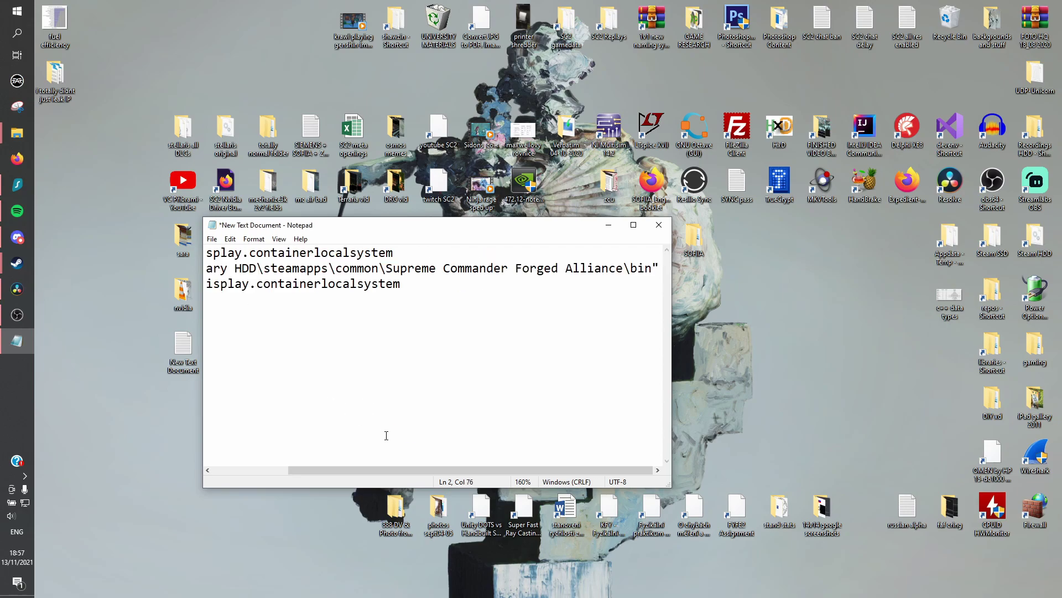
key("ctrl+s")
Skip the YouTube guide to the part on finding where SC2 is installed
left_click_drag(430, 469, 369, 463)
left_click_drag(369, 463, 333, 462)
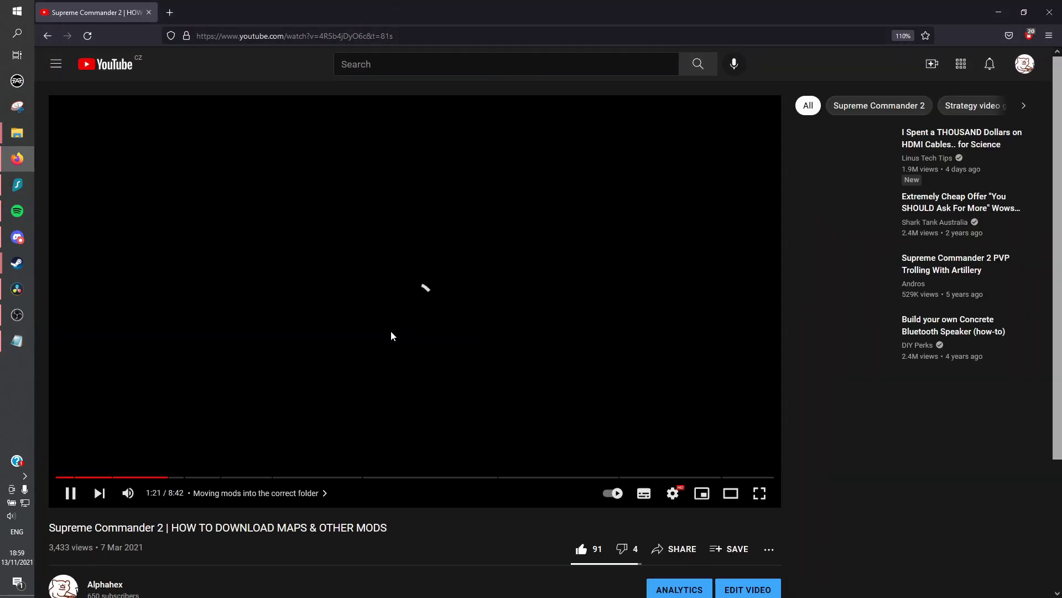
left_click(90, 477)
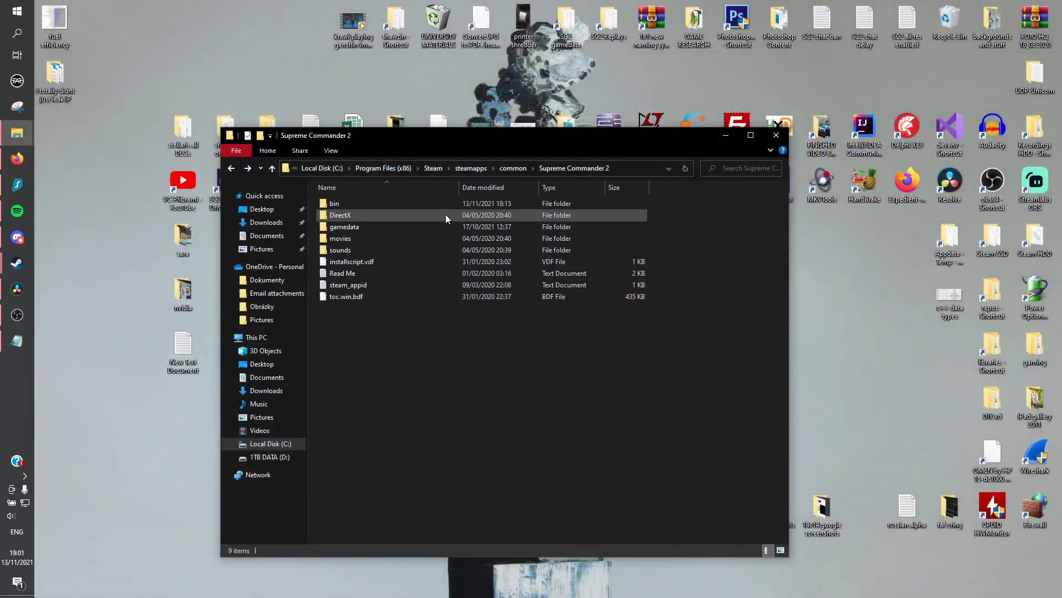
Copy the bin-folder location from SupremeCommander2's Properties and close the dialog
double_click(426, 203)
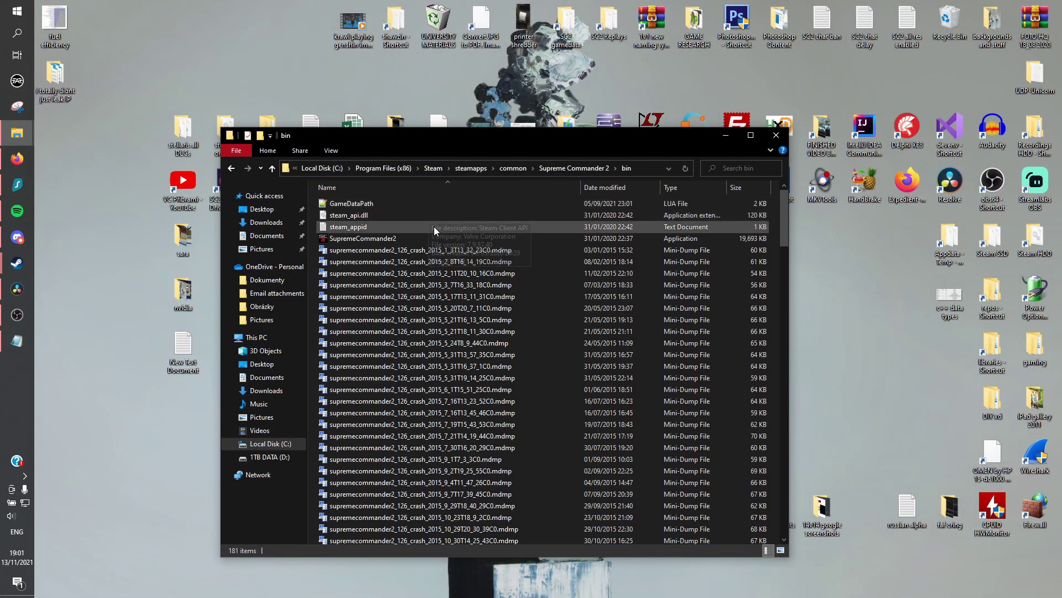
left_click(688, 239)
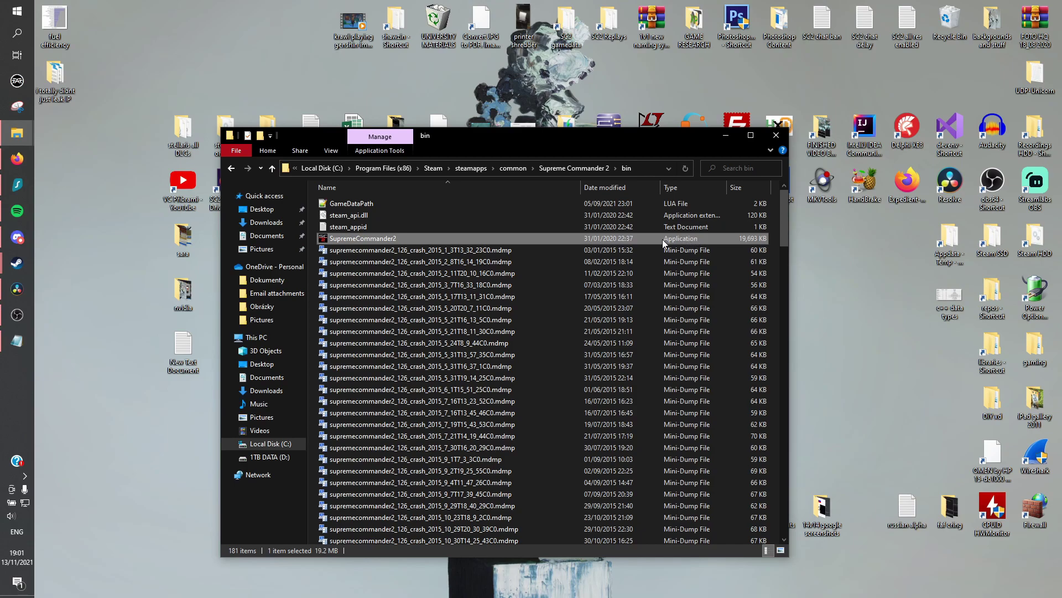
right_click(529, 237)
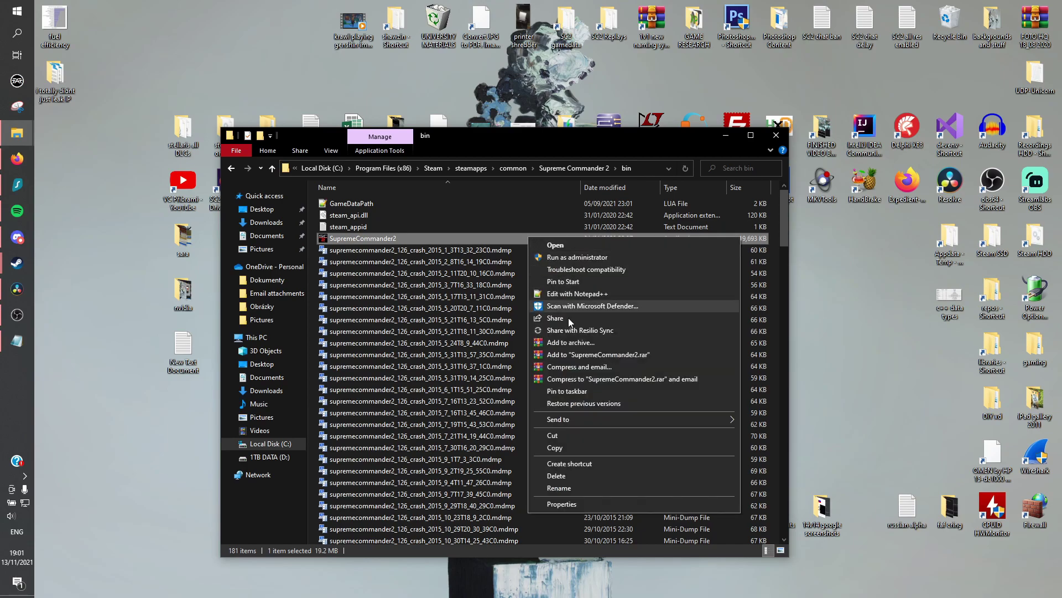
left_click(570, 505)
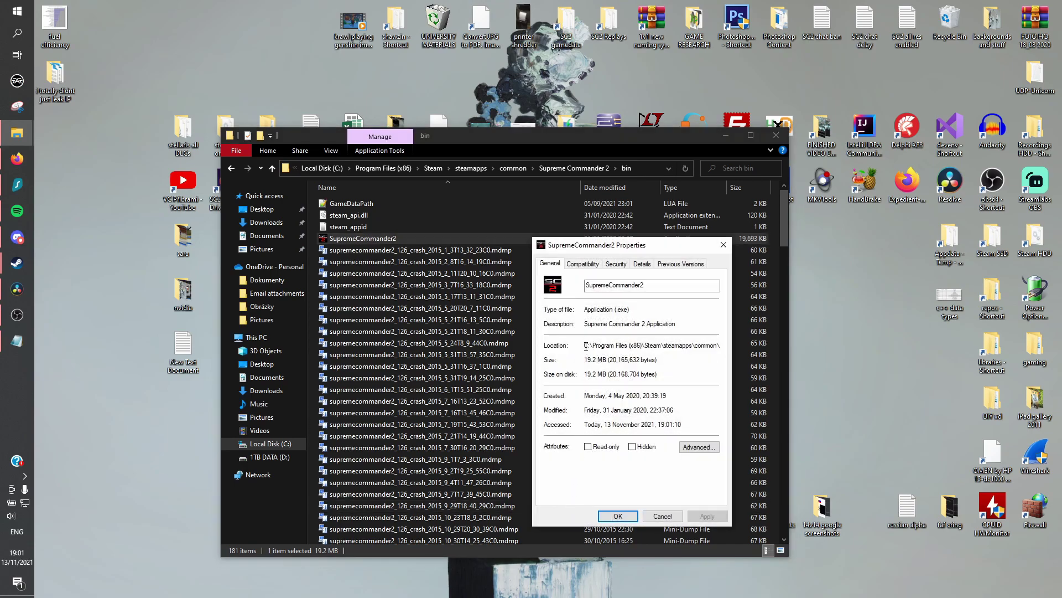
left_click_drag(586, 346, 733, 347)
key("ctrl+c")
left_click(723, 244)
Paste the Supreme Commander 2 bin path between the quotes in the Notepad script
left_click(776, 135)
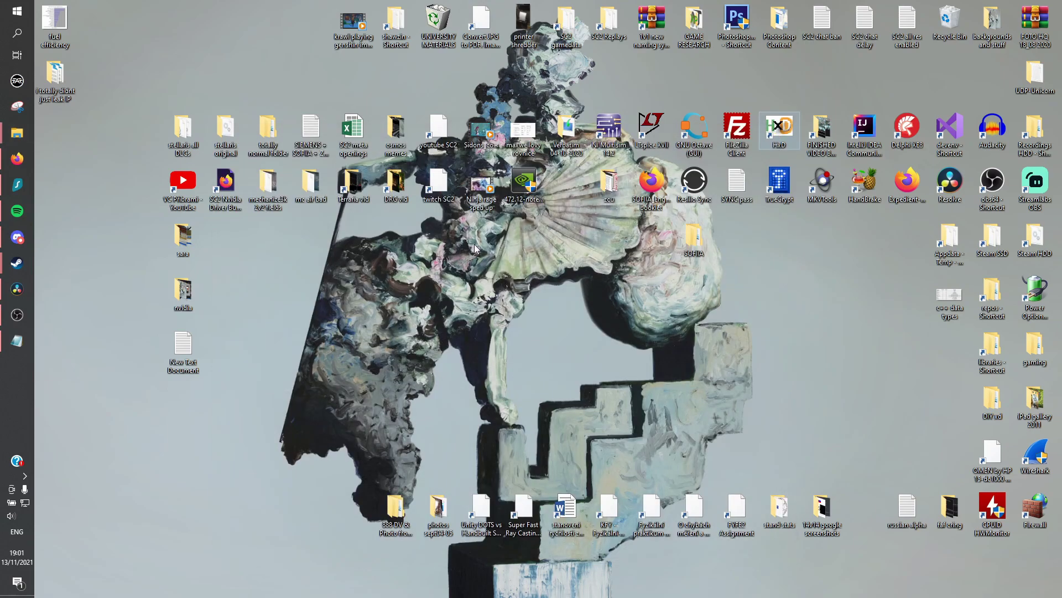
left_click(10, 342)
key("ctrl+v")
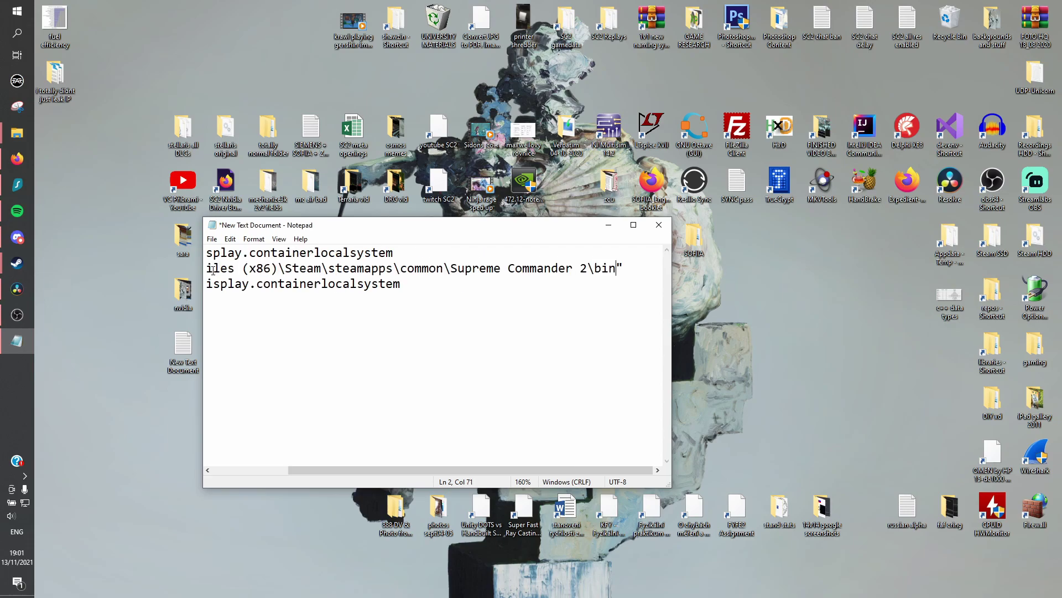
left_click_drag(627, 273, 619, 271)
left_click_drag(500, 472, 425, 471)
left_click_drag(214, 271, 206, 271)
left_click_drag(513, 296, 173, 238)
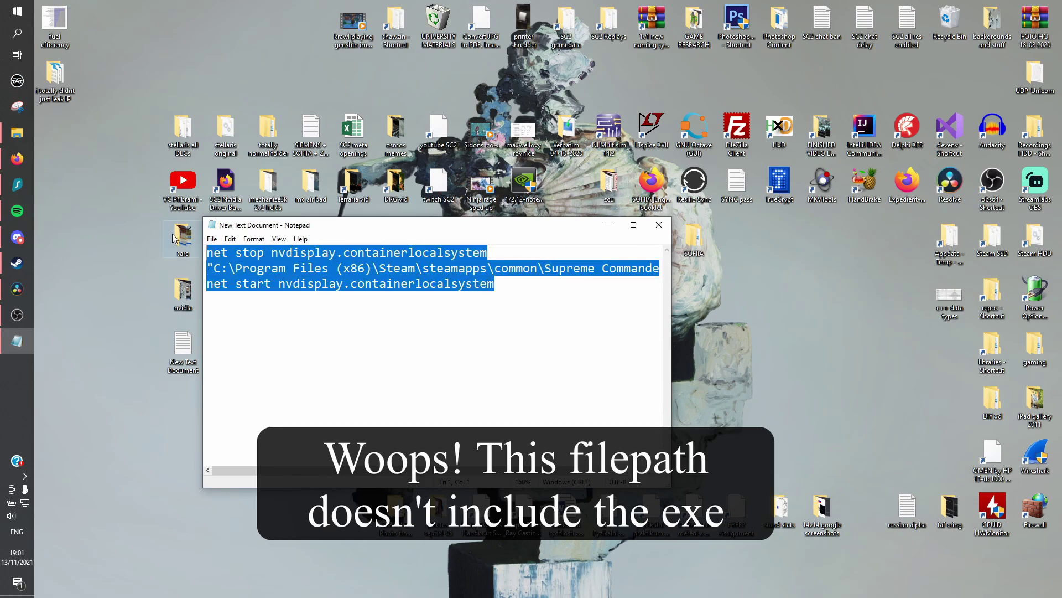
left_click(542, 333)
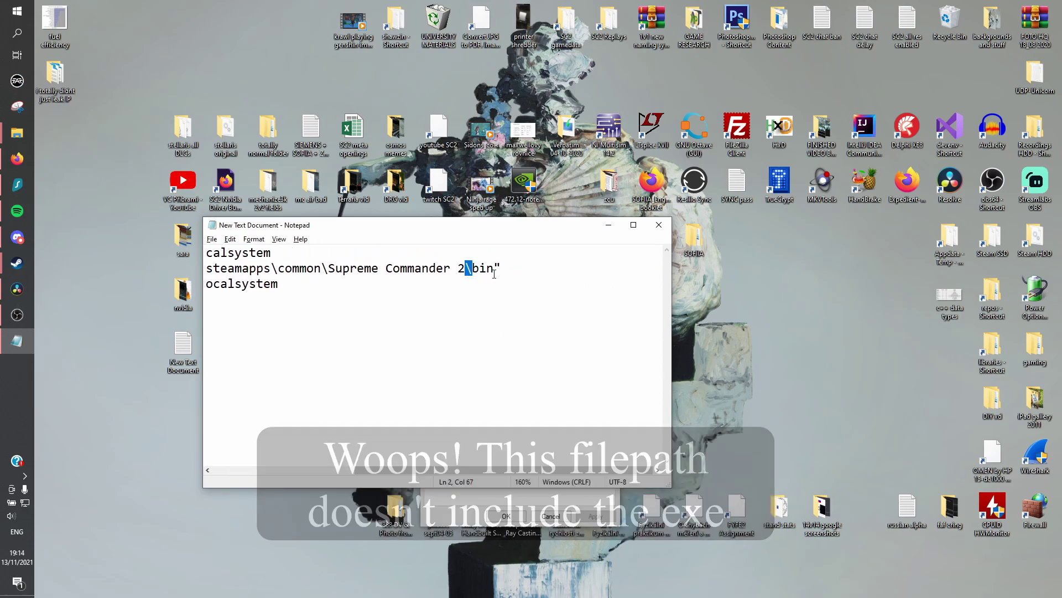
Append \SupremeCommander2.exe to the path and save the script
key("End")
key("Left")
type("\\")
key("alt+Tab")
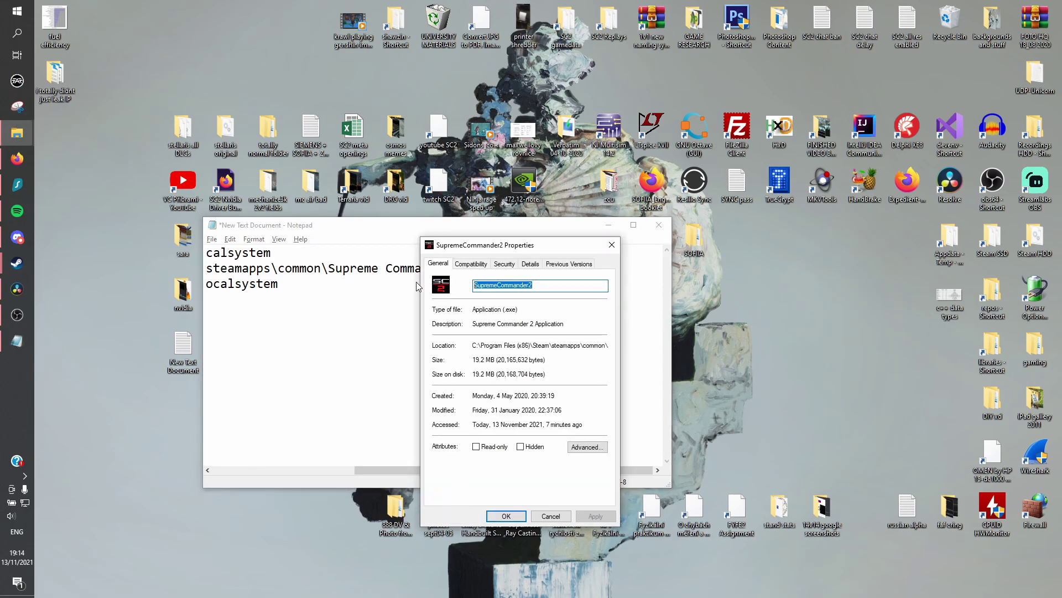
key("ctrl+c")
key("alt+Tab")
key("ctrl+v")
type(".exe")
key("ctrl+s")
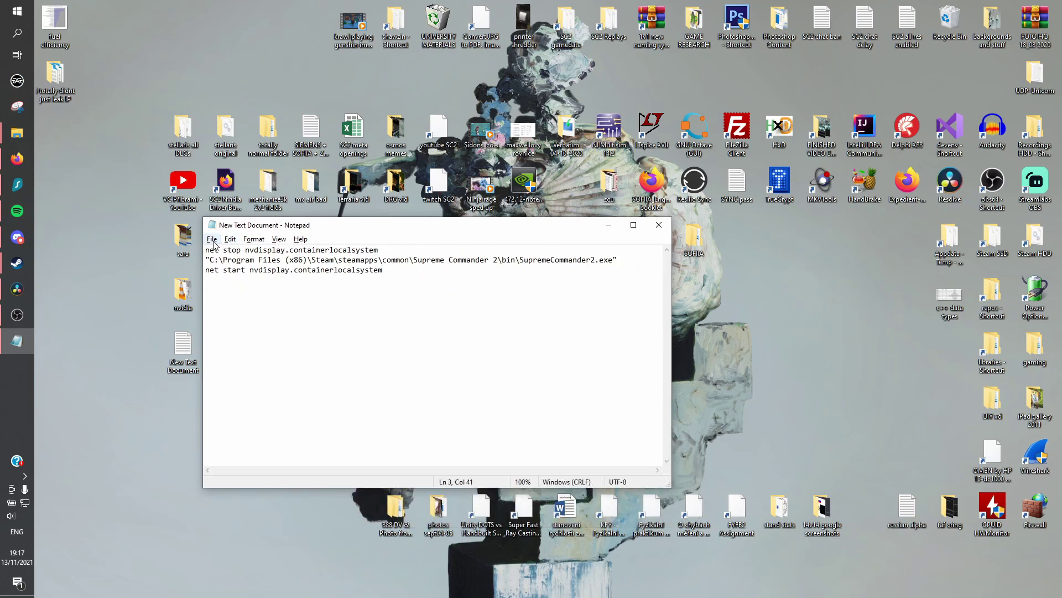
Save the script to the Desktop as sc2.bat with Save As
left_click(212, 239)
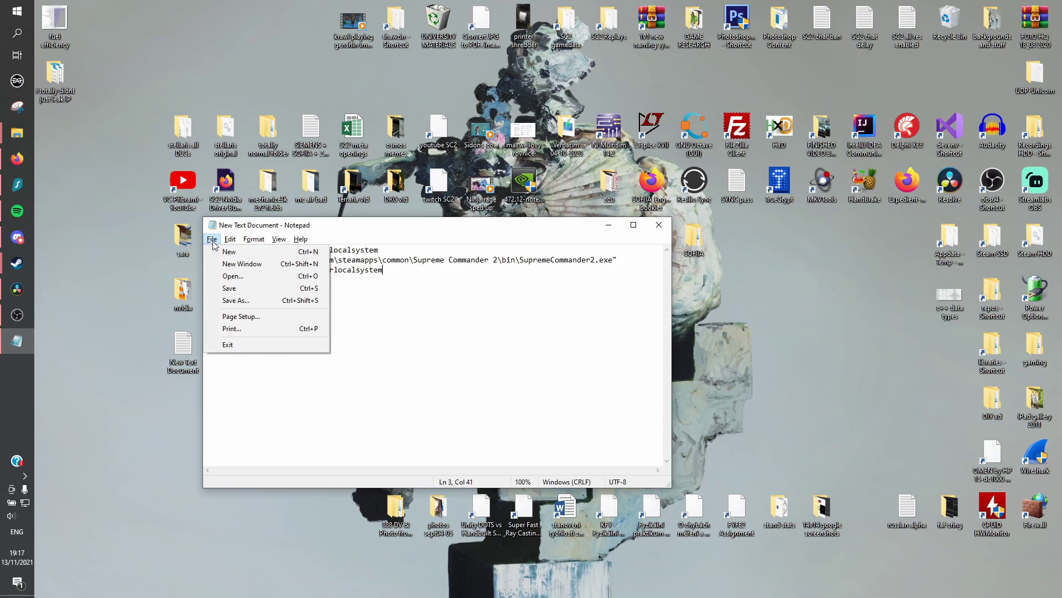
left_click(268, 302)
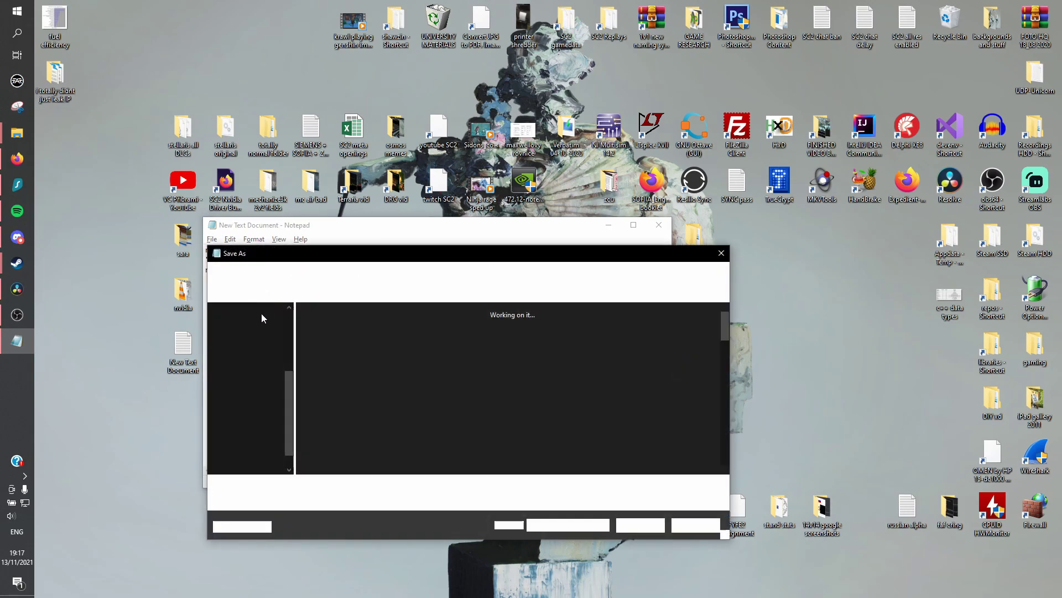
left_click(256, 332)
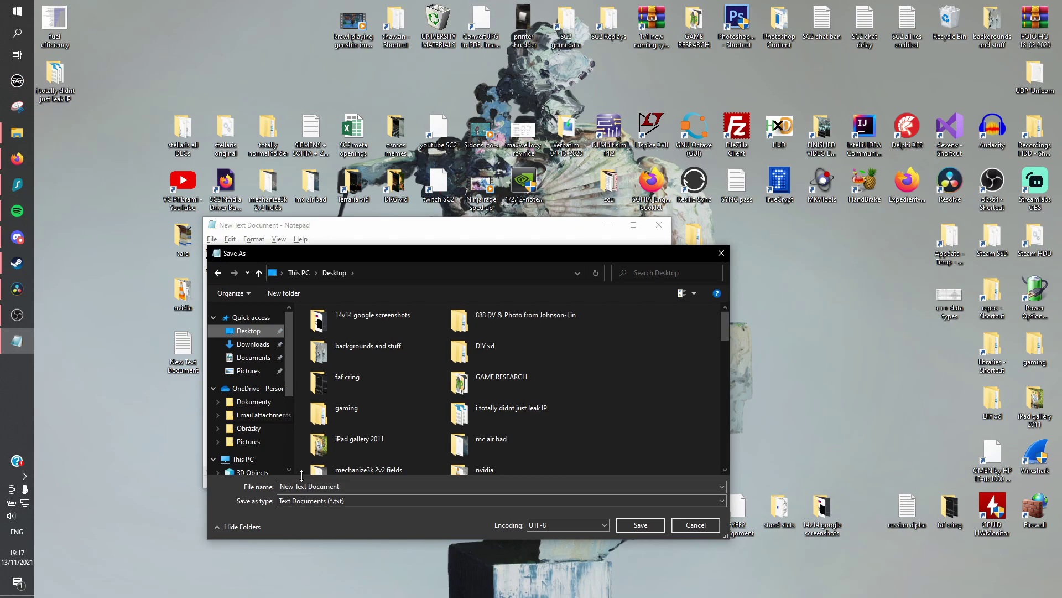
left_click(338, 486)
type("sc2.bat")
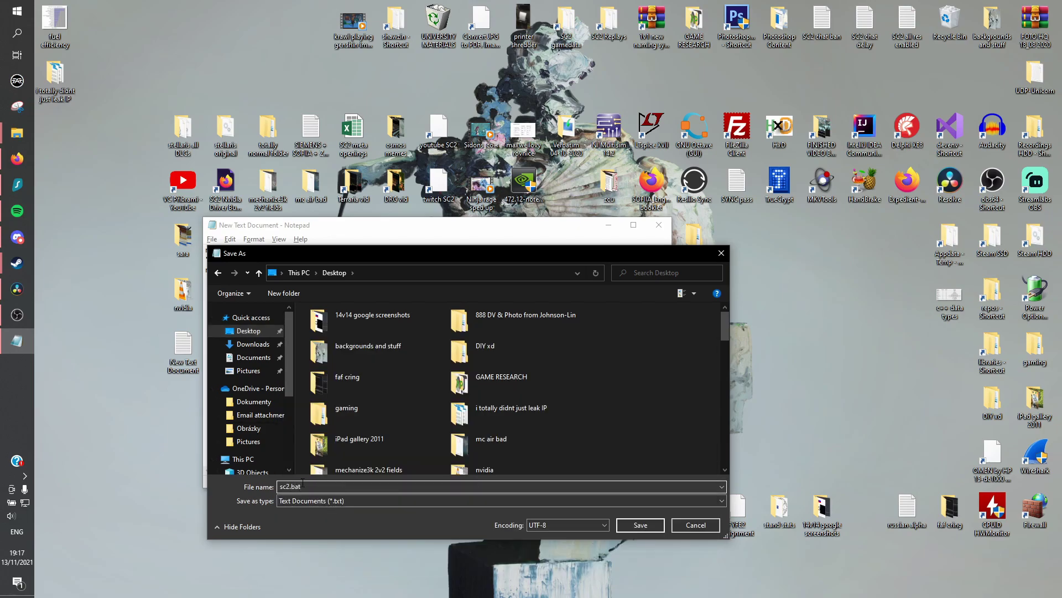
left_click(641, 525)
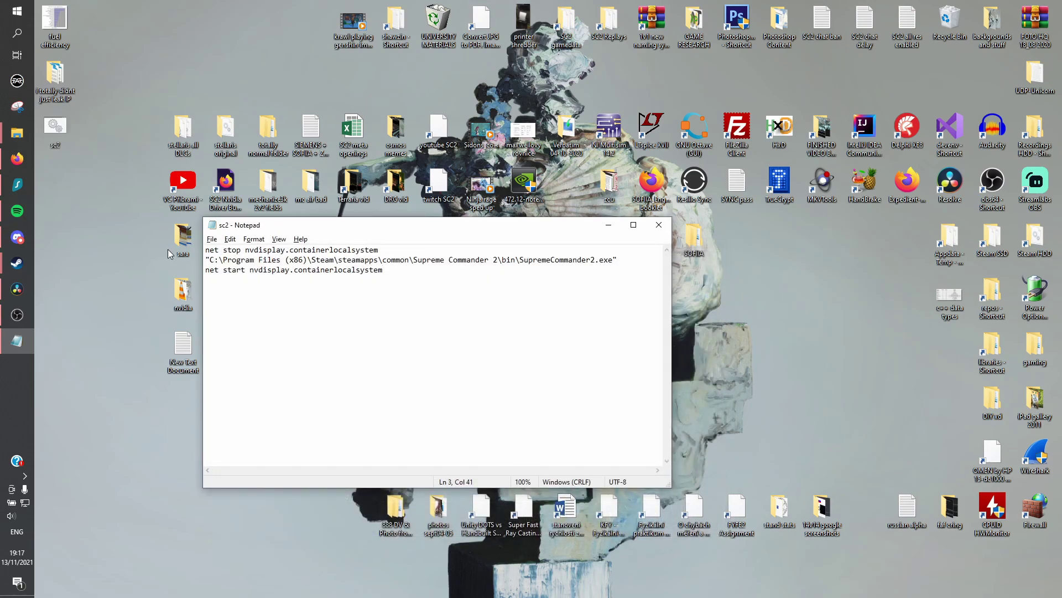
Reposition the sc2 icon, close Notepad, and try running sc2.bat normally
left_click_drag(62, 135, 92, 210)
left_click(658, 224)
double_click(98, 233)
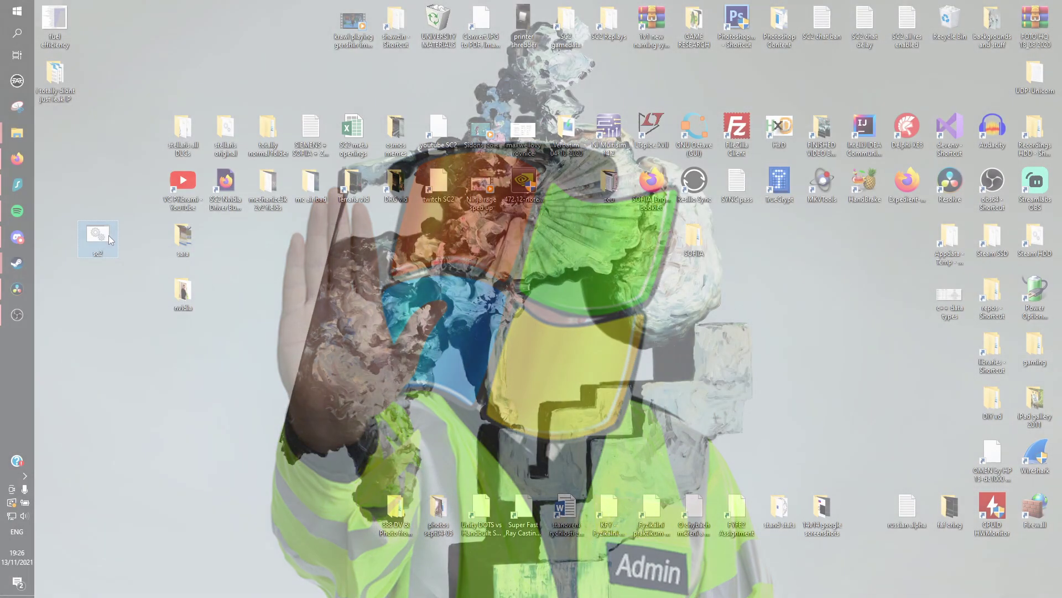
Run sc2.bat as administrator so Supreme Commander 2 starts loading
right_click(104, 234)
left_click(132, 279)
right_click(104, 236)
key("Down")
key("Down")
key("Down")
key("Down")
key("Return")
right_click(104, 234)
left_click(133, 279)
right_click(104, 234)
left_click(131, 279)
right_click(104, 235)
left_click(129, 278)
right_click(104, 234)
left_click(130, 278)
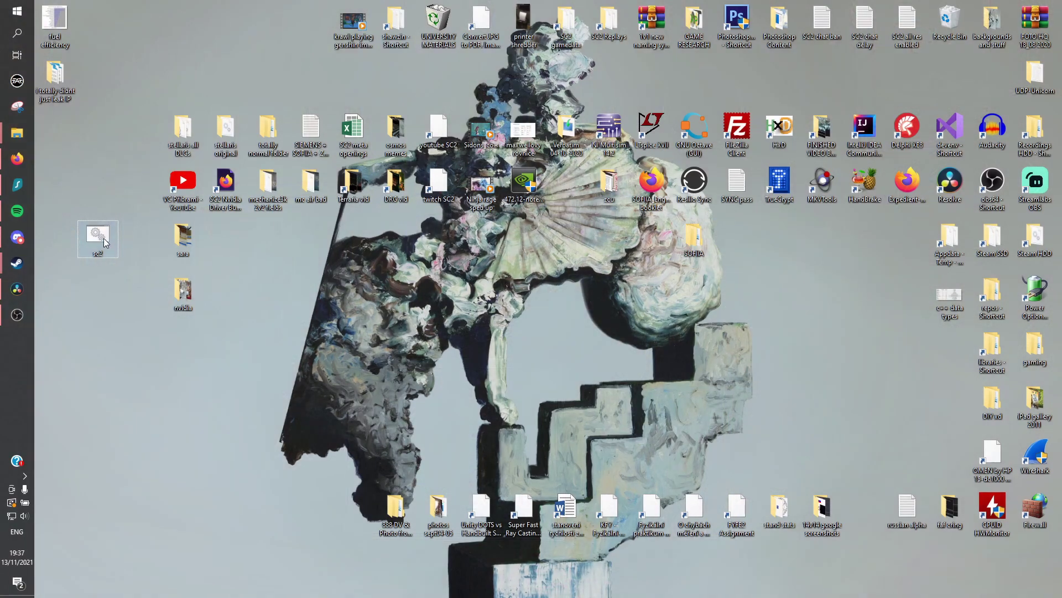
Check the sc2 file's properties and advanced attributes unchanged, then create a shortcut to sc2
right_click(102, 236)
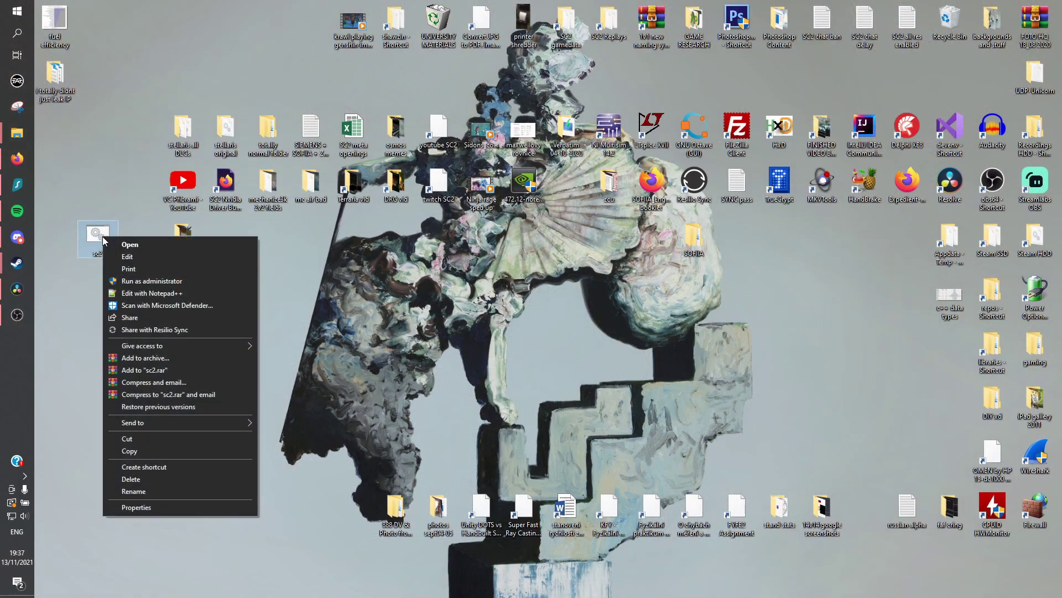
left_click(152, 508)
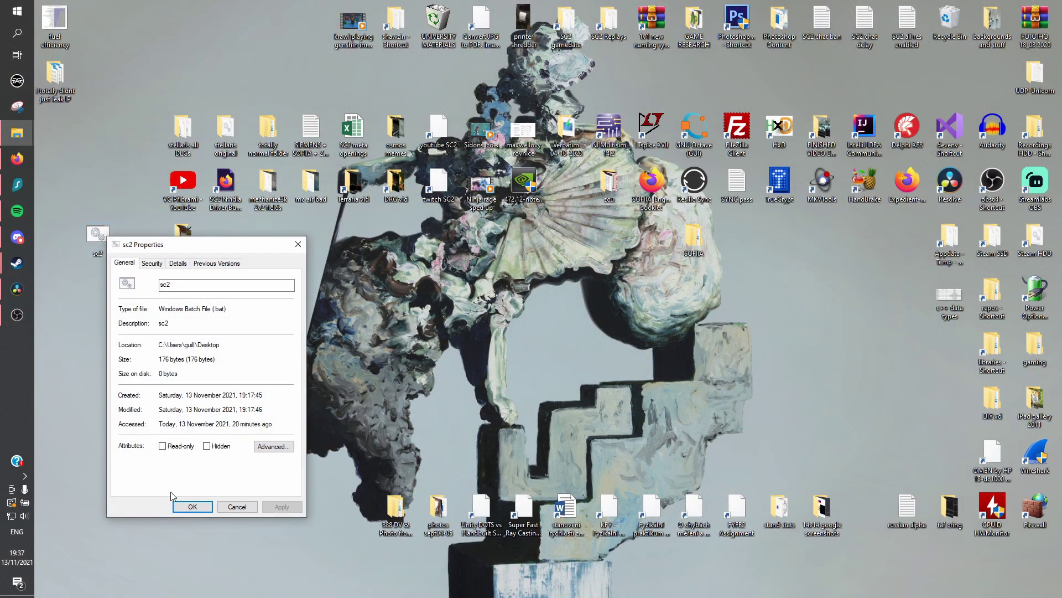
left_click(266, 447)
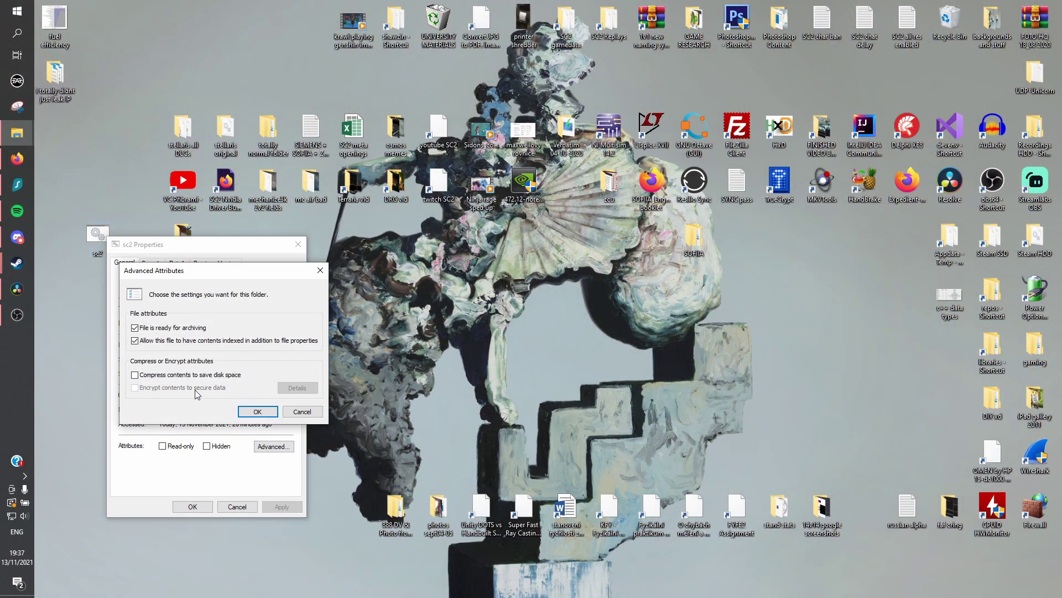
left_click(302, 411)
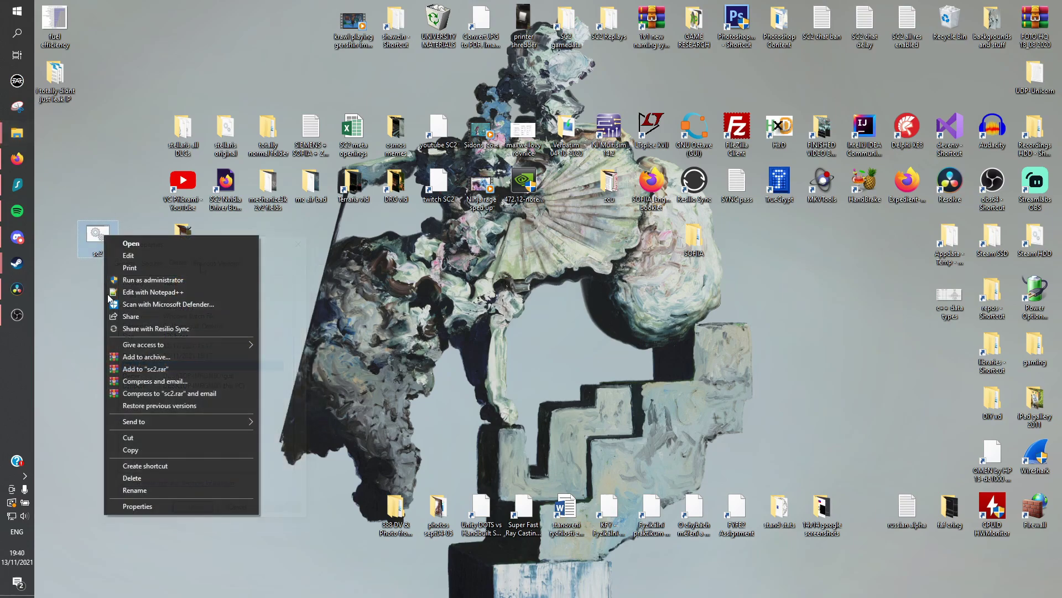
left_click(145, 465)
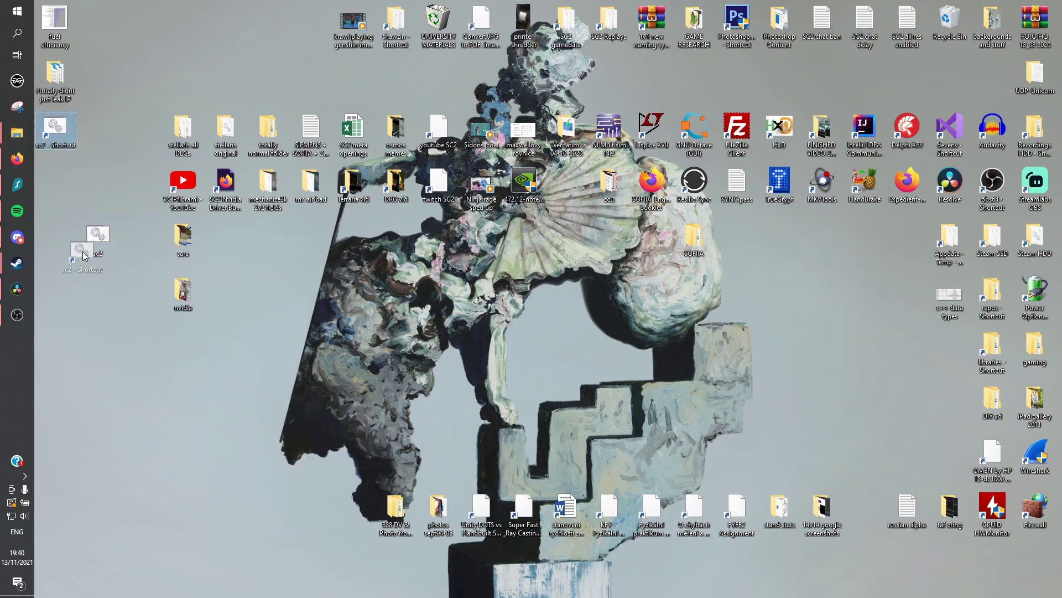
Set the sc2 shortcut to run as administrator, launch the game with it, then quit
right_click(97, 288)
left_click(137, 551)
left_click(262, 493)
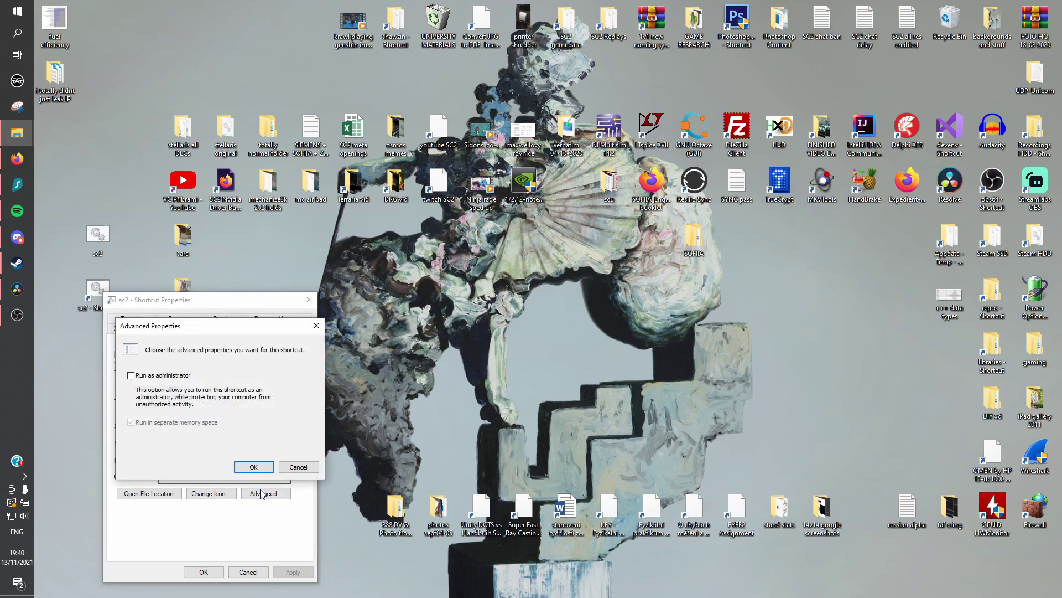
left_click(253, 466)
left_click(203, 572)
double_click(98, 289)
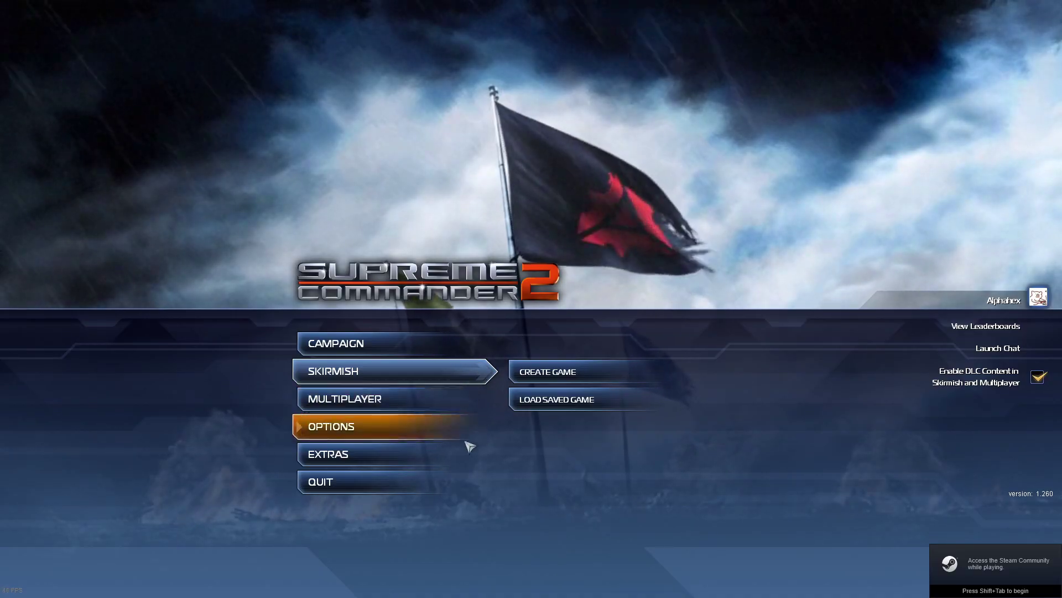
left_click(321, 479)
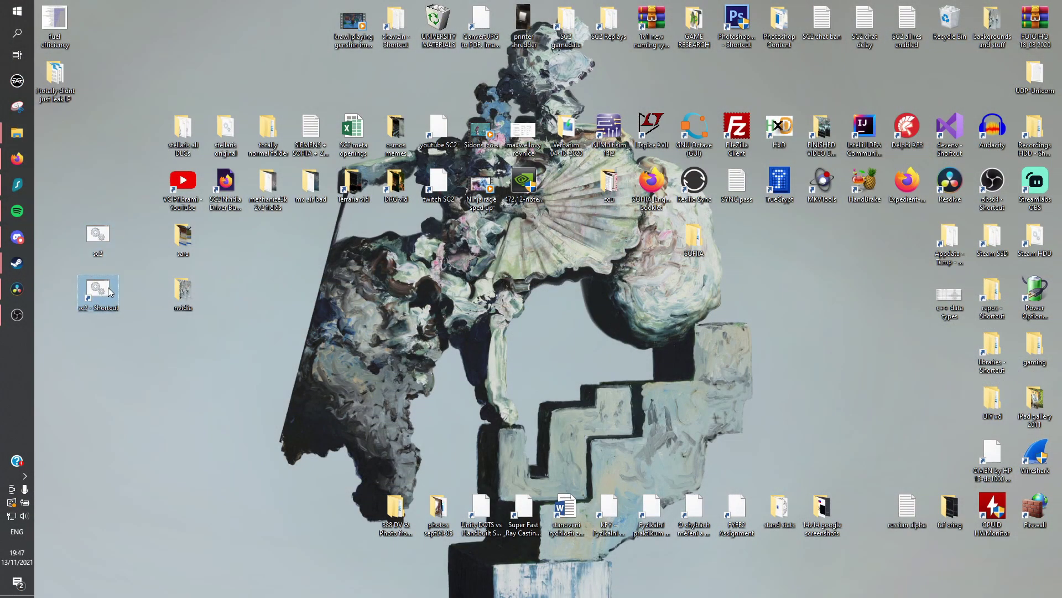
Open the bin folder in the Supreme Commander 2 window and drag sc2 from the desktop into it
mouse_move(25, 137)
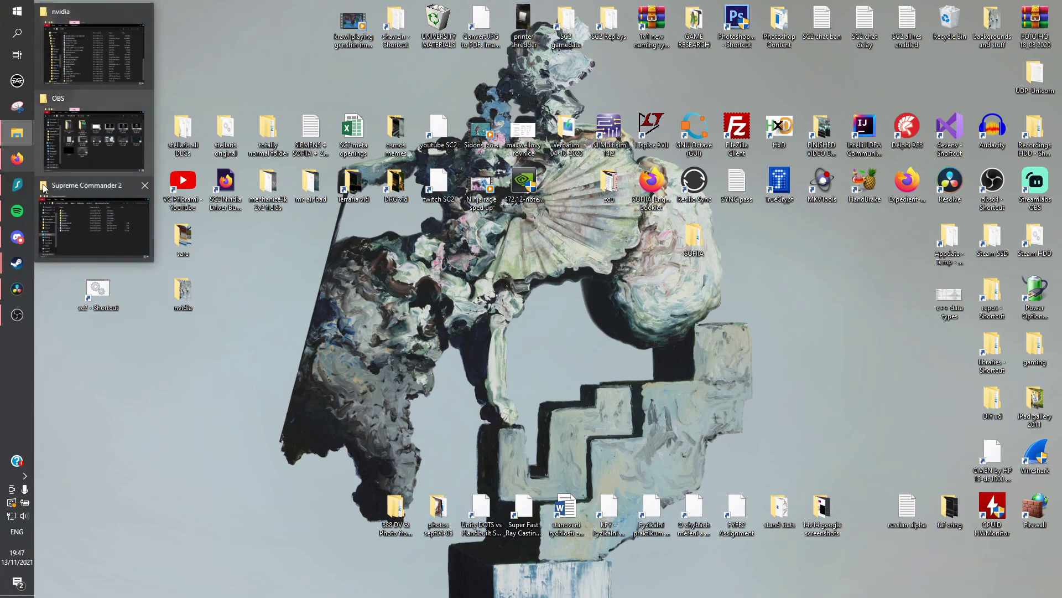
left_click(97, 236)
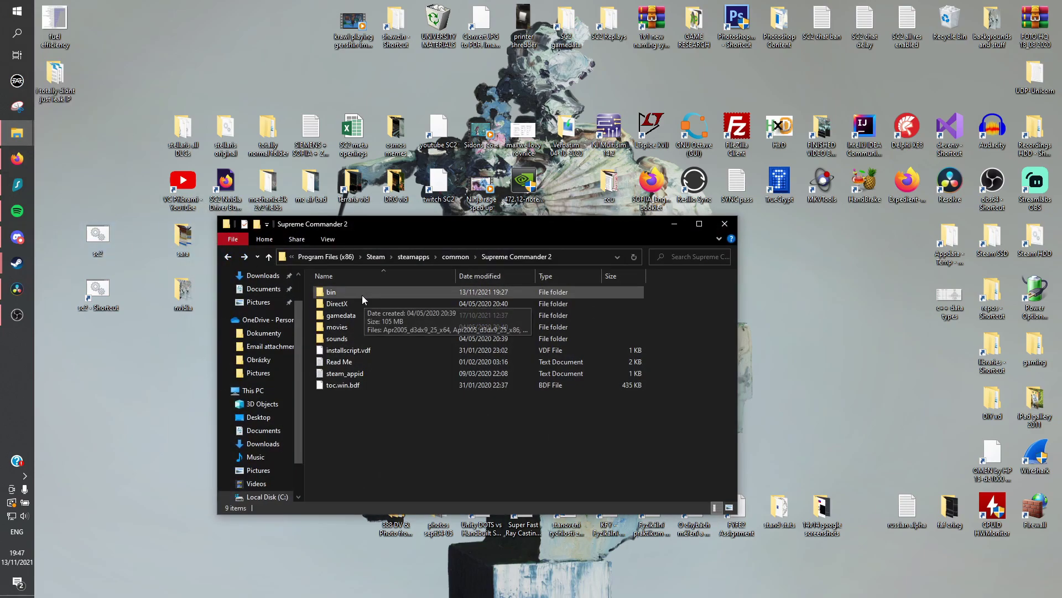
double_click(344, 291)
left_click(108, 238)
left_click_drag(108, 238, 407, 335)
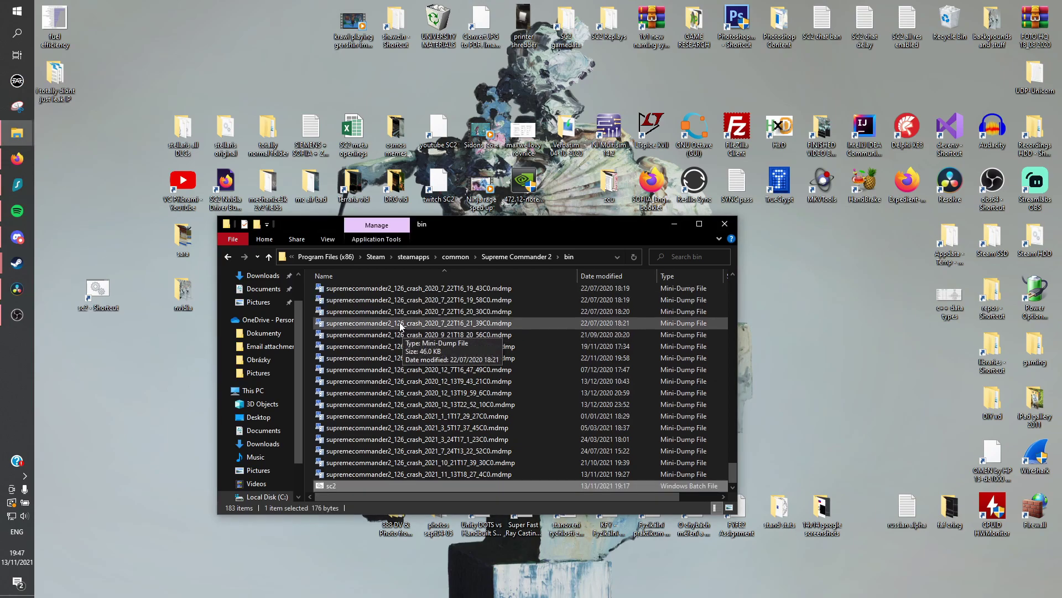
scroll(723, 294, "down", 3)
scroll(722, 294, "up", 3)
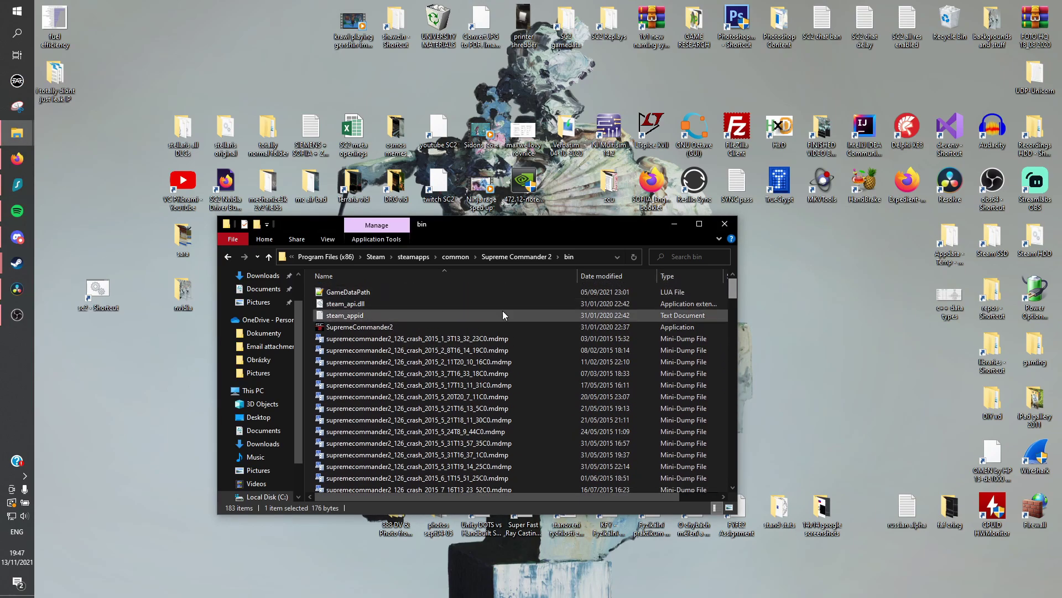
left_click_drag(734, 287, 733, 473)
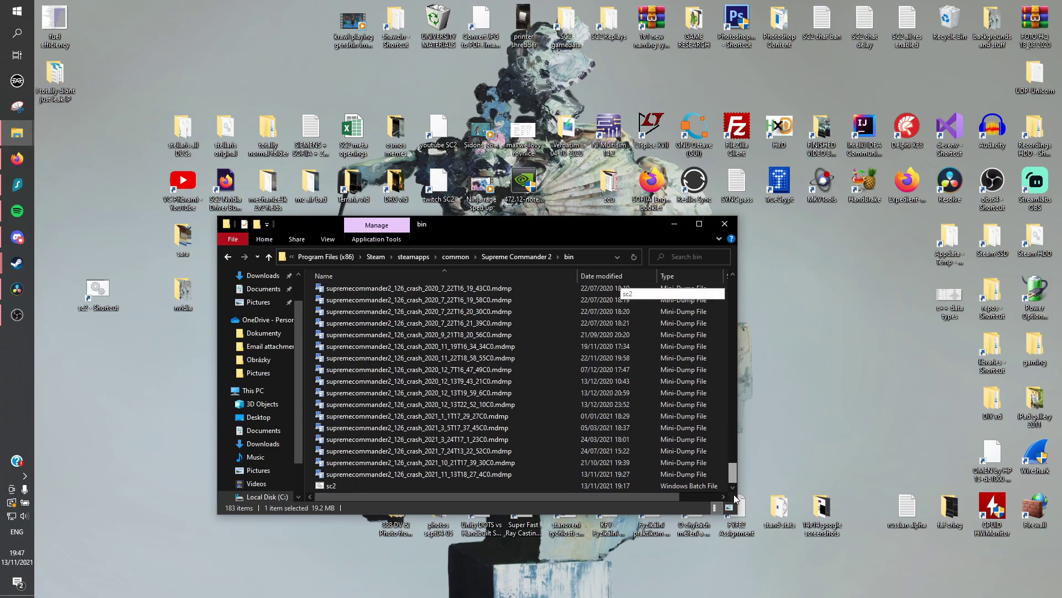
Replace the full game path on line 2 with "%~dp0supremecommander2.exe", then save and close Notepad
right_click(426, 487)
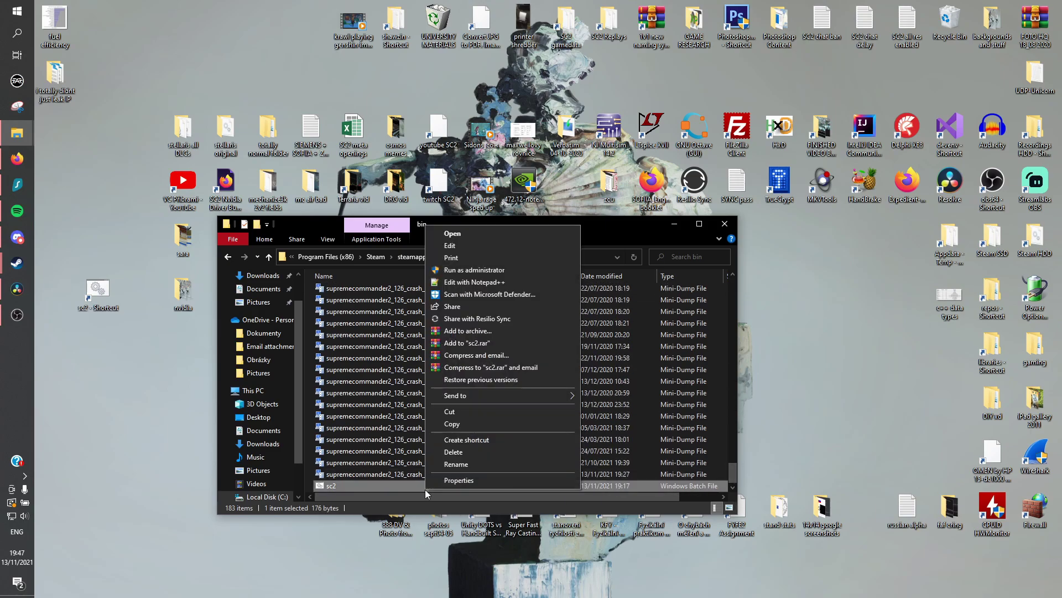
left_click(455, 246)
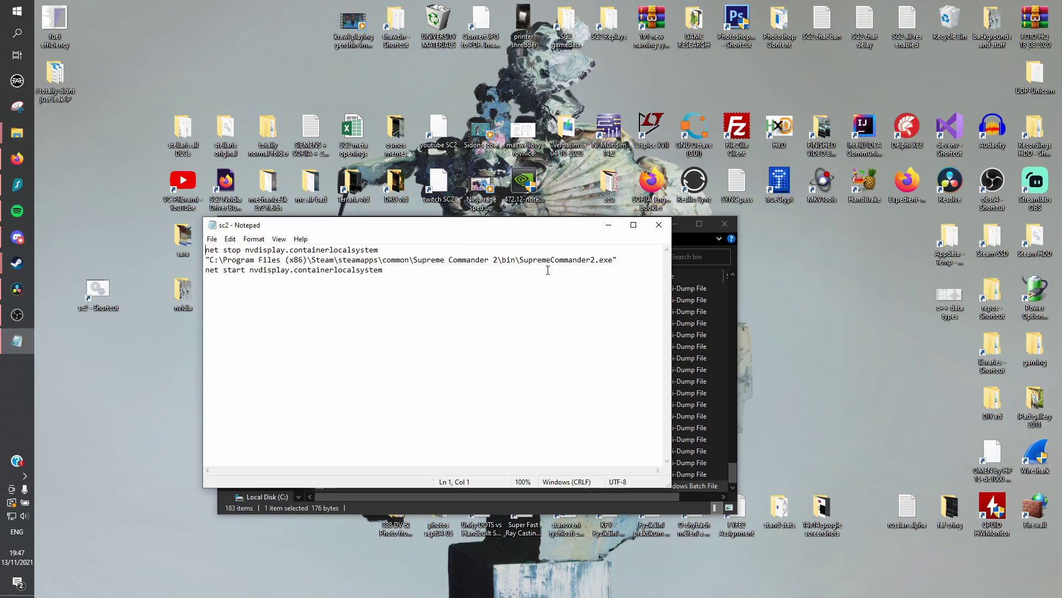
left_click_drag(605, 261, 209, 260)
type("%~dp0supremecommander2")
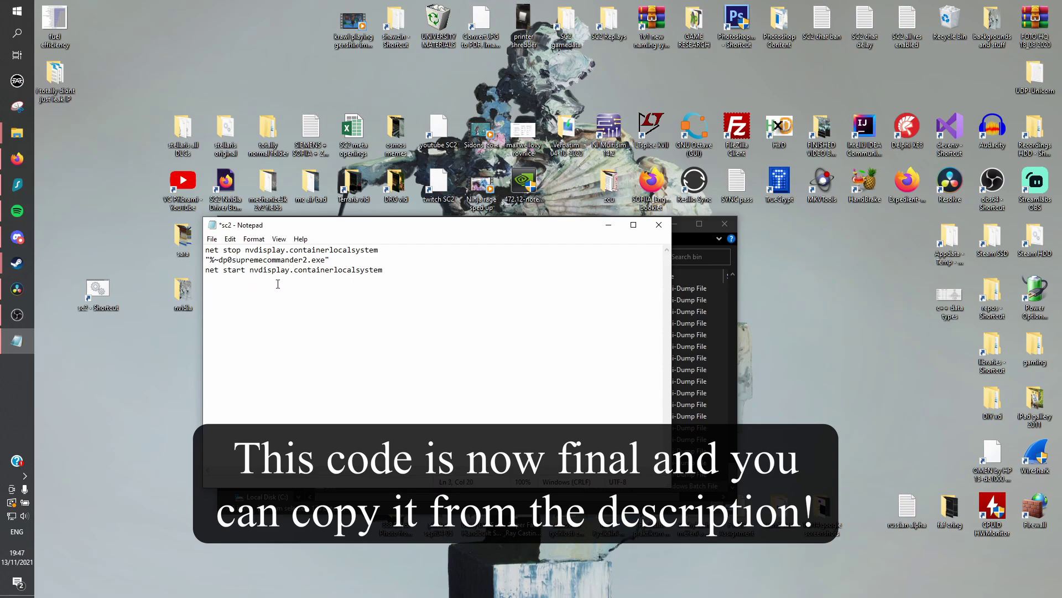
left_click(212, 239)
left_click(229, 288)
left_click(659, 225)
Reposition the bin folder window, then run the game through the sc2 desktop shortcut
left_click_drag(562, 224, 646, 189)
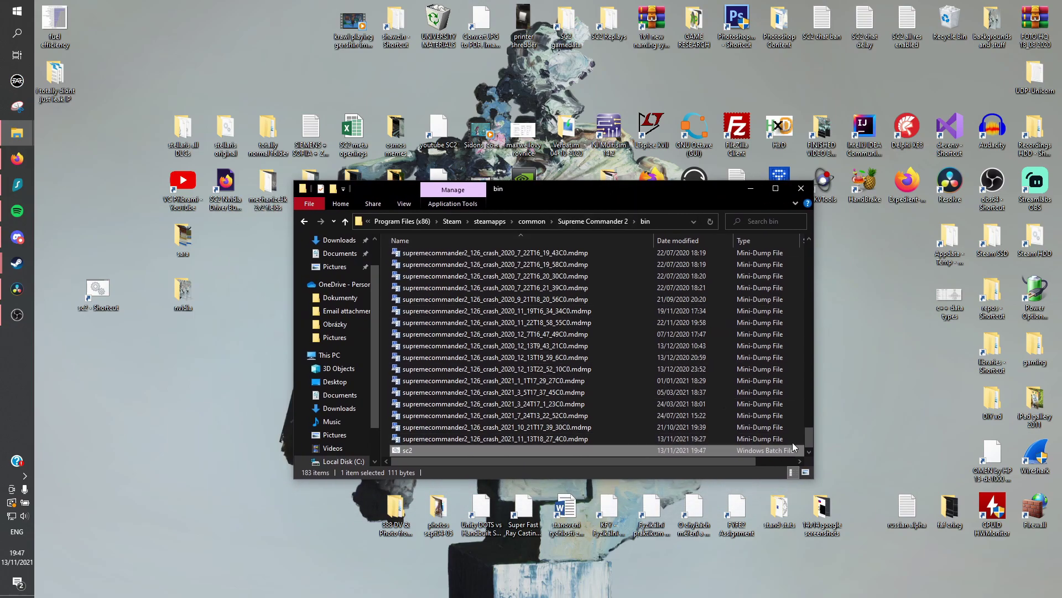
left_click_drag(809, 437, 812, 244)
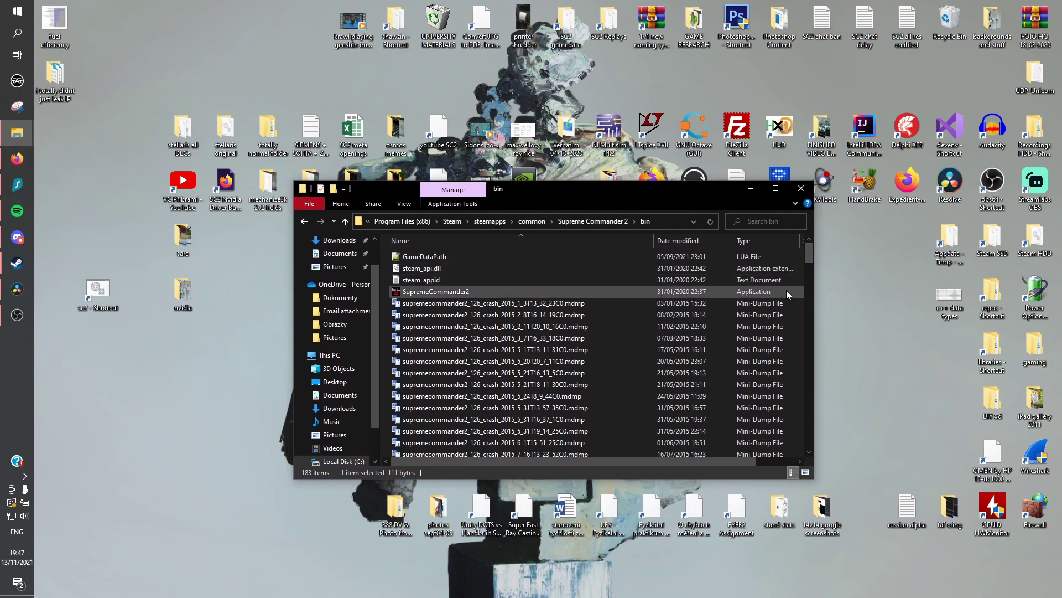
left_click(105, 291)
double_click(105, 291)
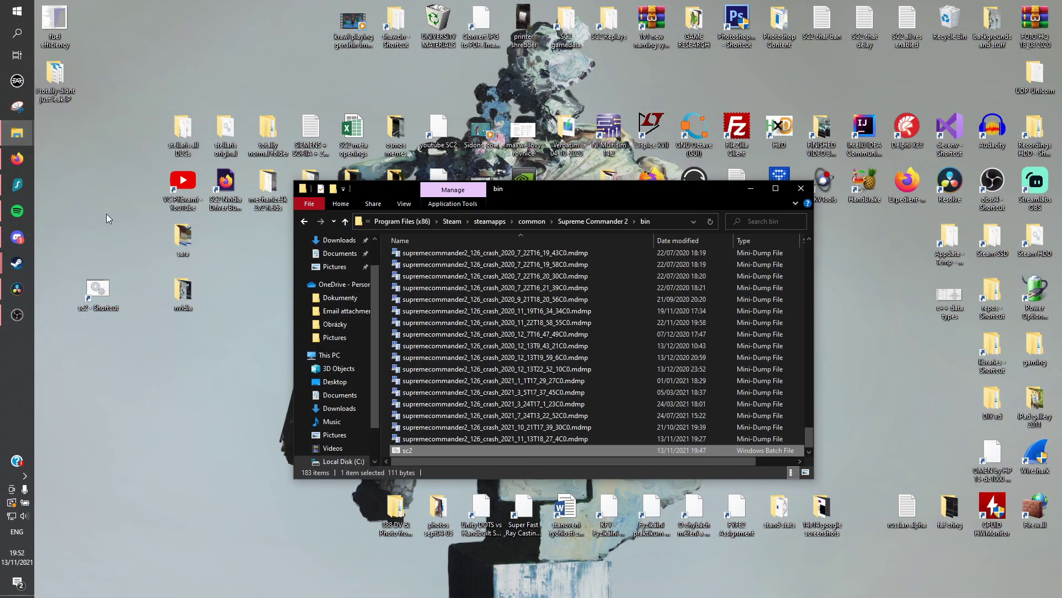
Upload sc2.bat from the bin folder to the Discord ask-for-help channel
left_click_drag(539, 194, 342, 94)
left_click(17, 236)
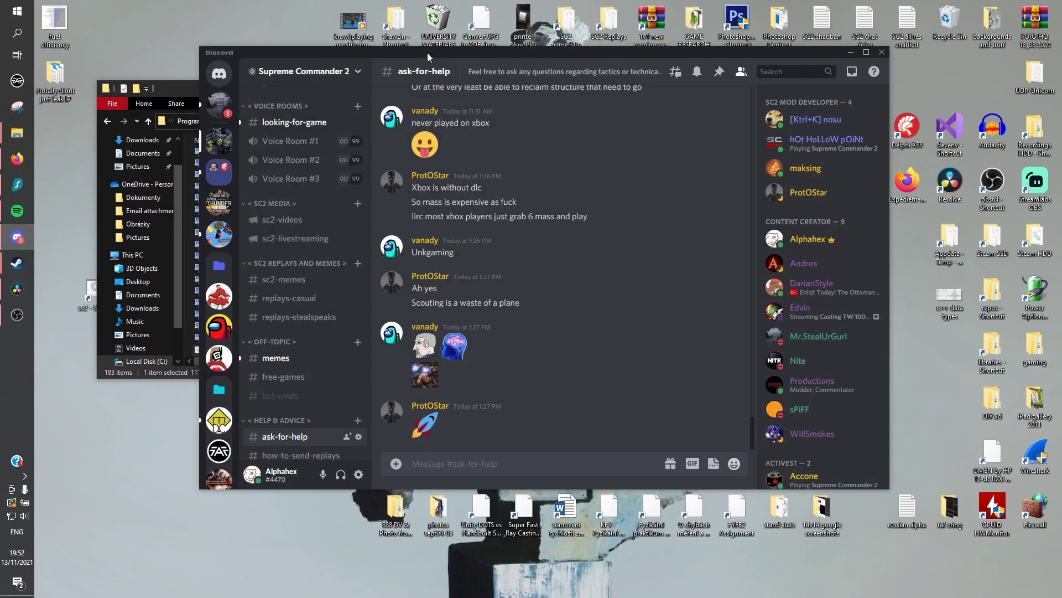
left_click_drag(427, 52, 642, 48)
left_click_drag(261, 348, 766, 354)
left_click(859, 335)
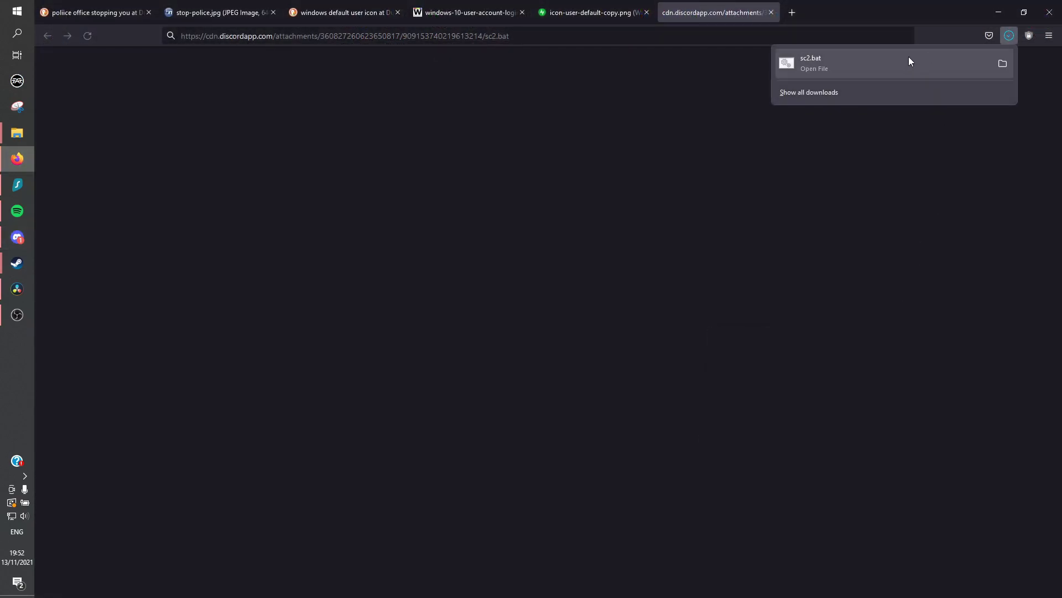
Save the downloaded sc2.bat to the desktop and run it despite the SmartScreen warning
left_click_drag(904, 59, 149, 373)
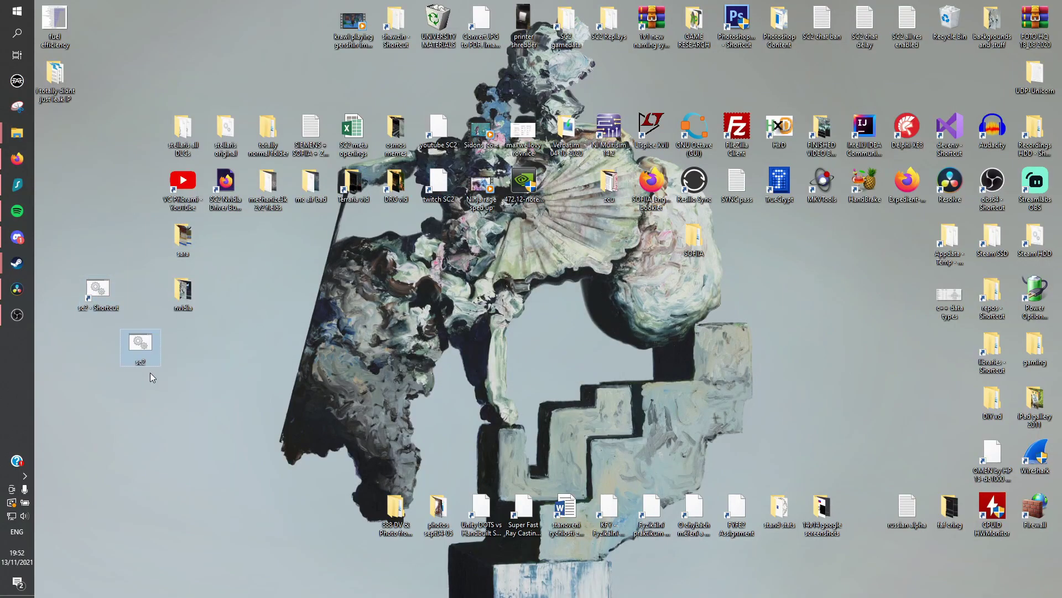
right_click(148, 343)
left_click(186, 90)
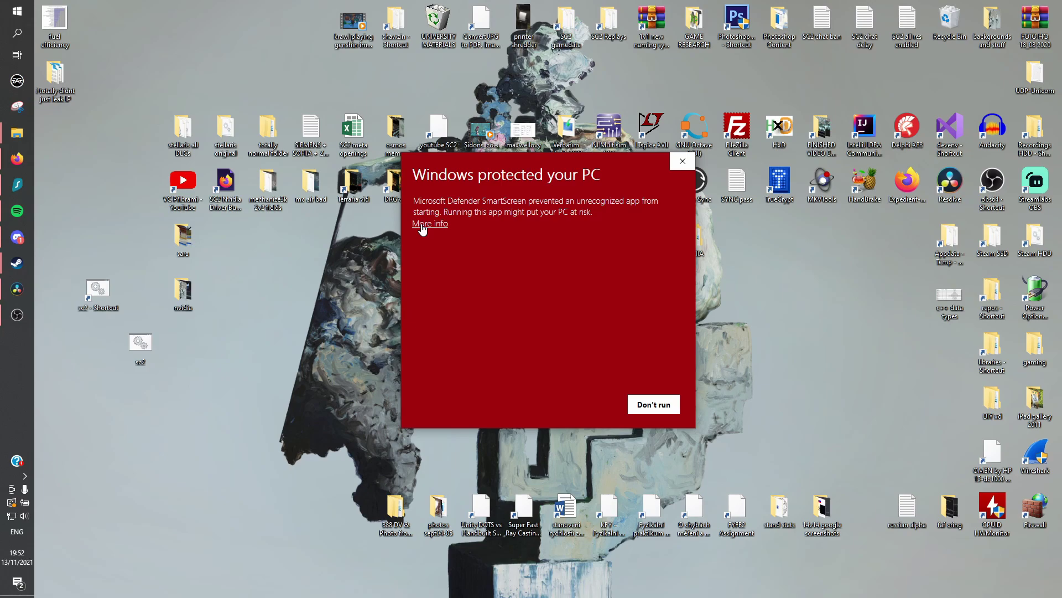
left_click(431, 225)
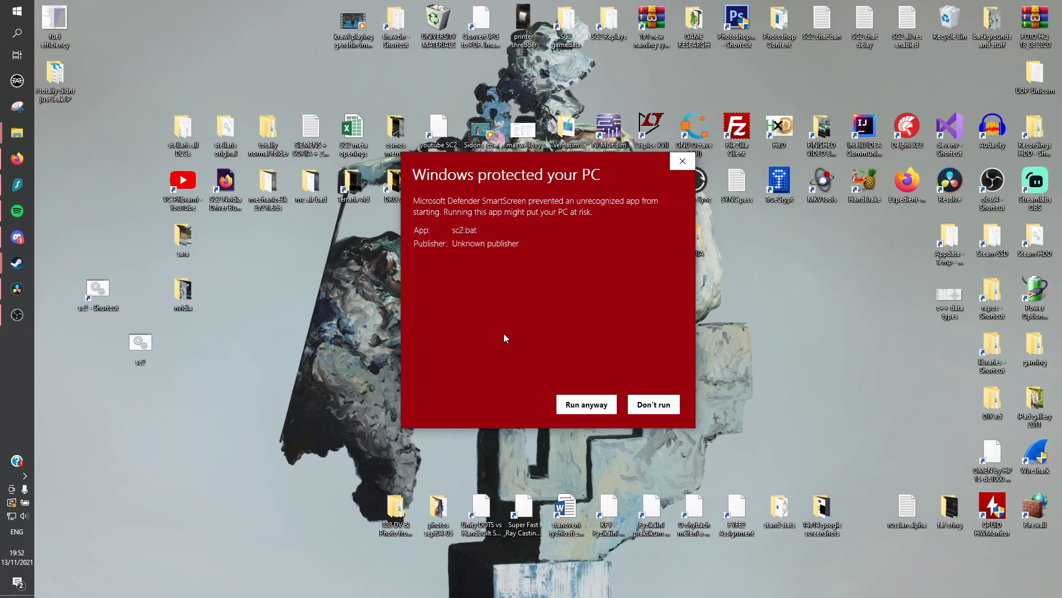
left_click(581, 404)
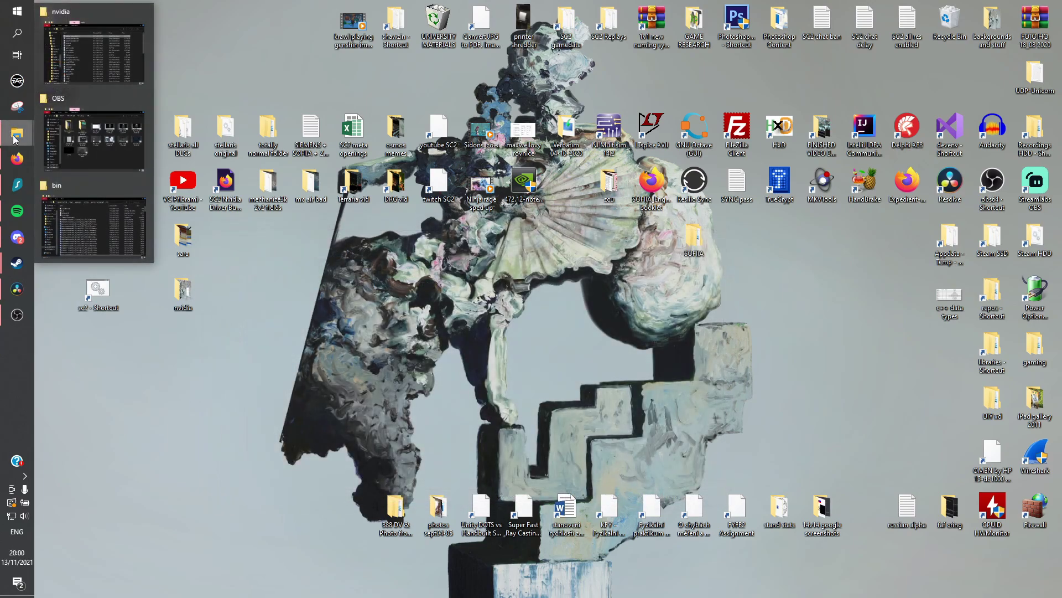
Create a shortcut to the sc2 batch file in bin and move it onto the desktop
left_click(74, 227)
left_click(443, 154)
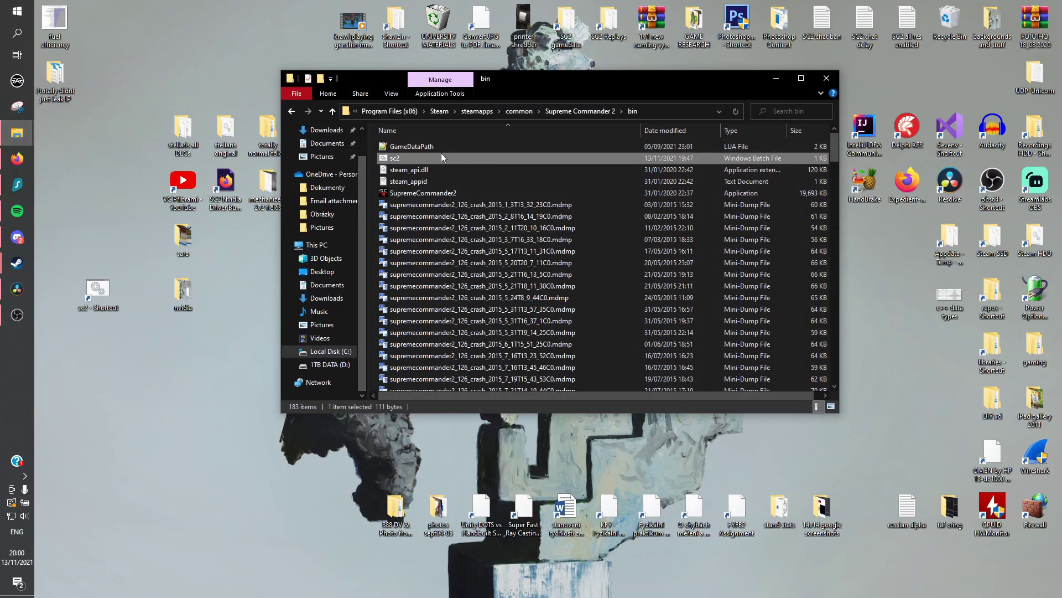
right_click(461, 160)
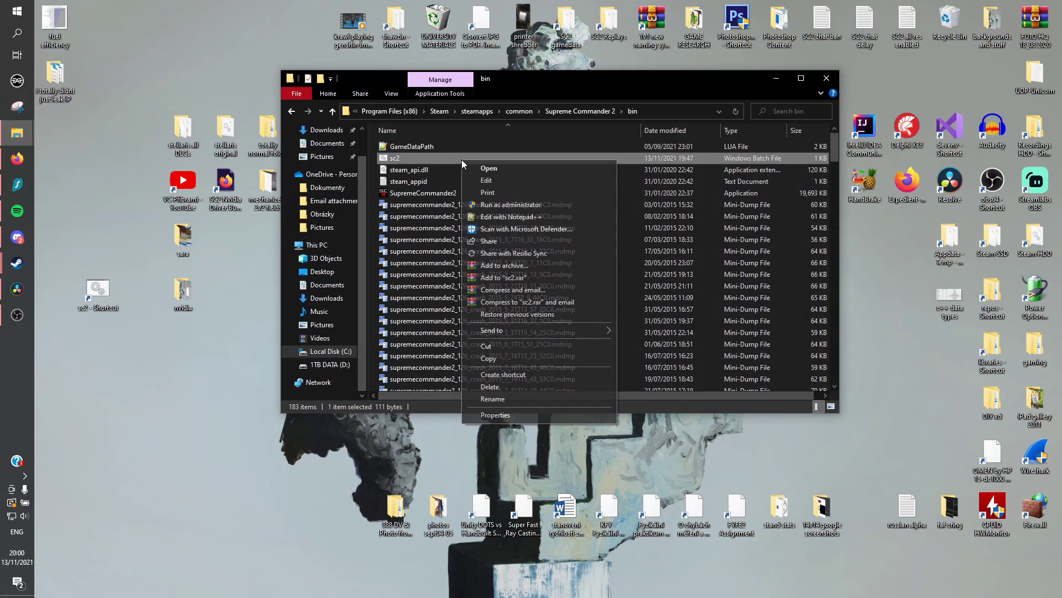
left_click(504, 374)
left_click_drag(409, 158, 103, 292)
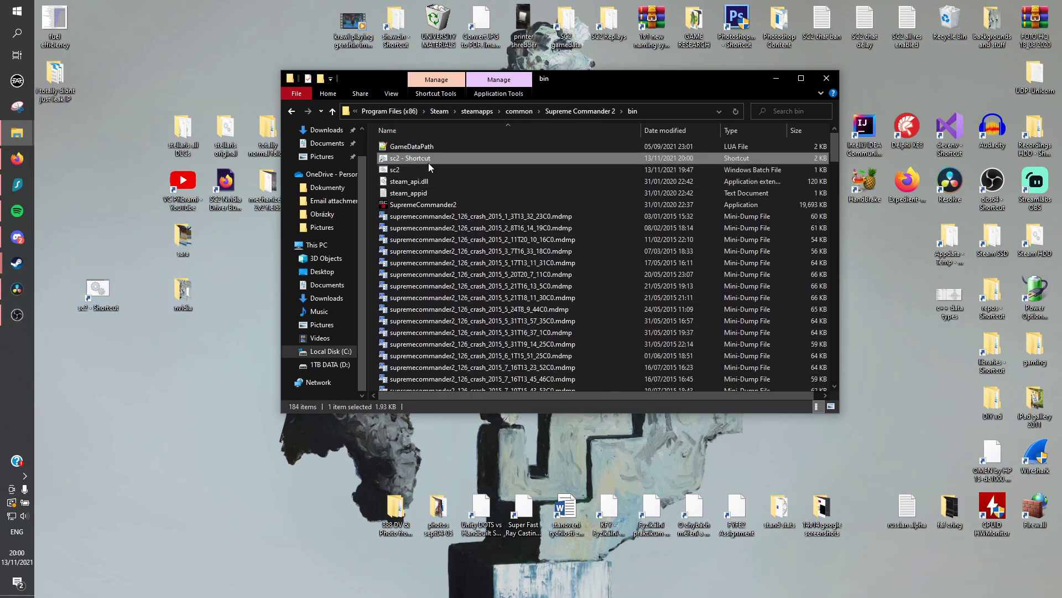
Set the desktop sc2 shortcut to run as administrator and close the bin folder window
right_click(109, 291)
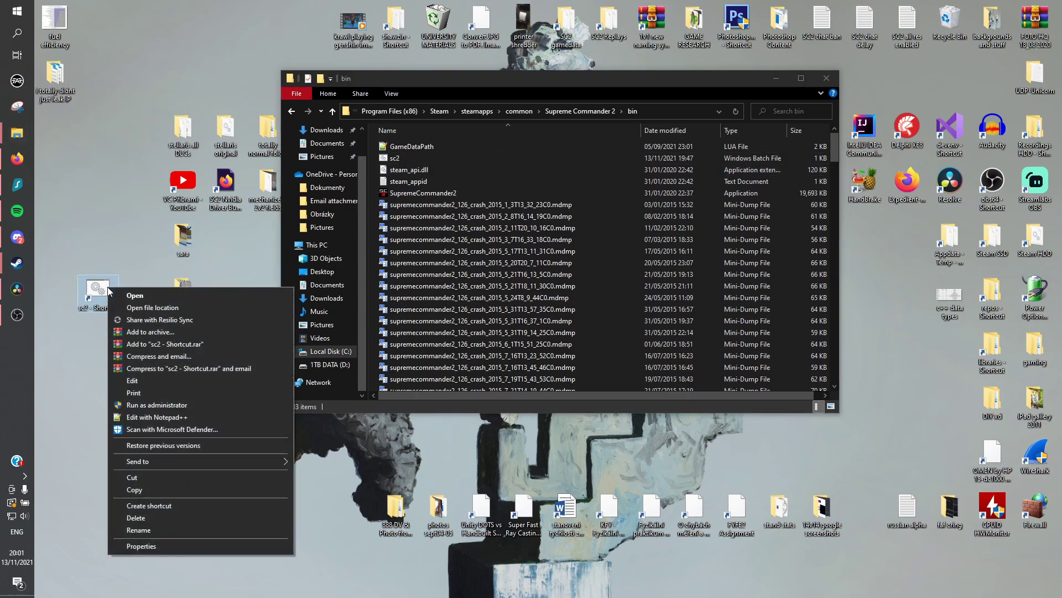
left_click(163, 547)
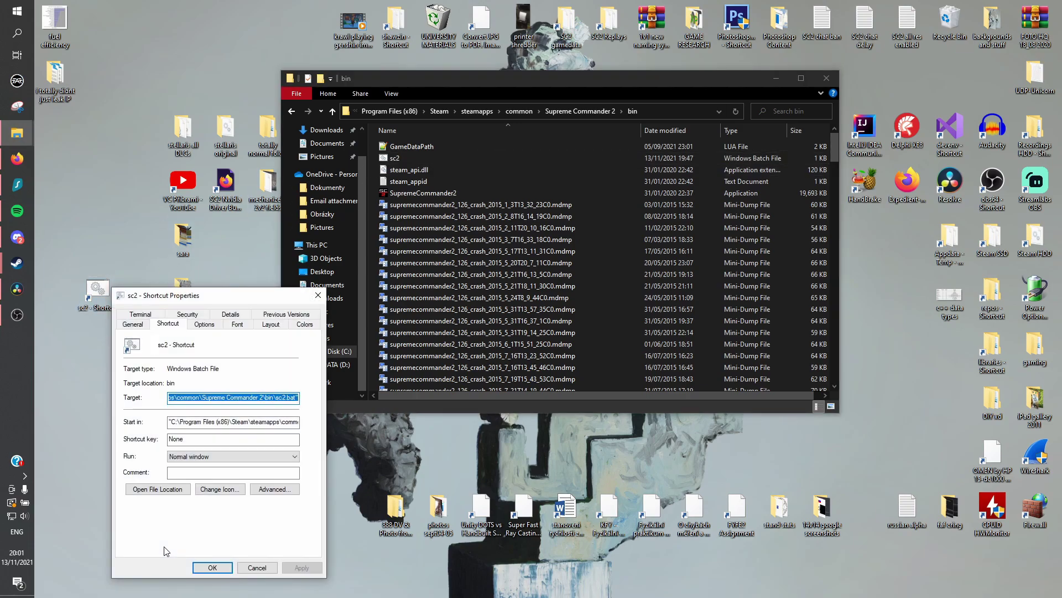
left_click(285, 490)
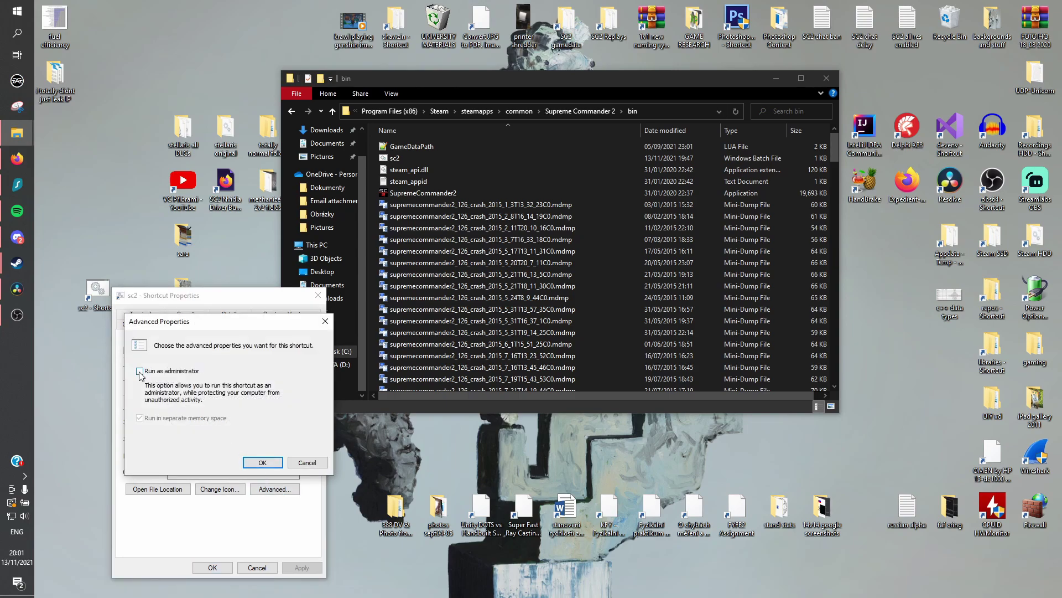
left_click(258, 461)
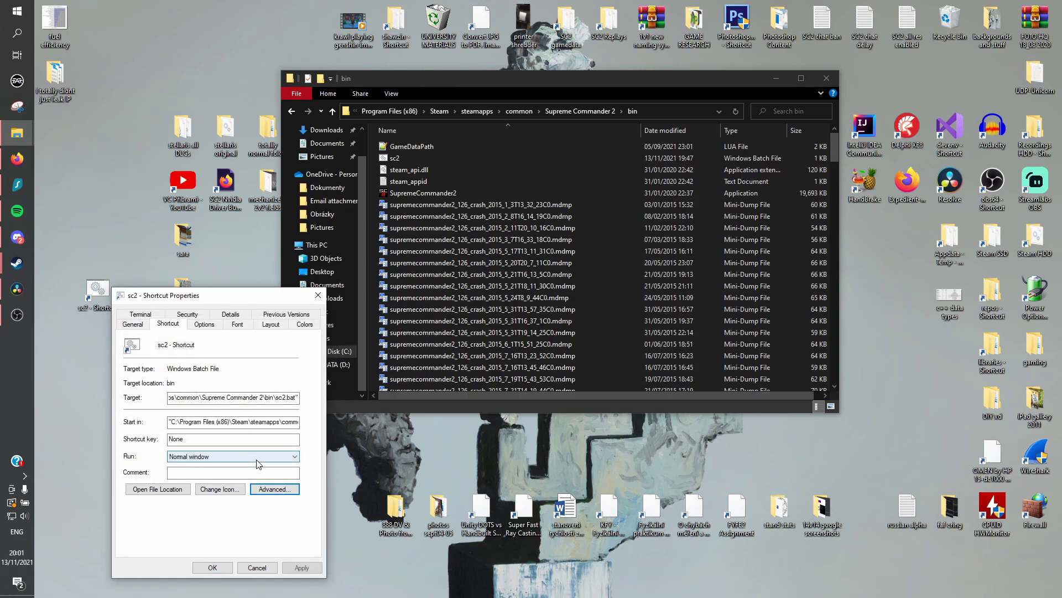
left_click(214, 567)
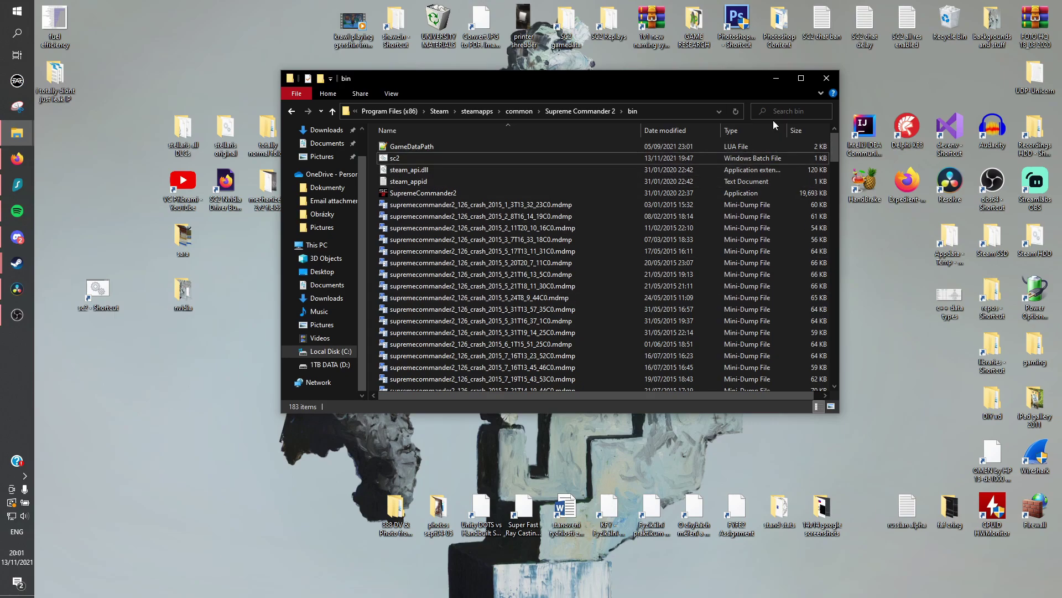
left_click(821, 93)
left_click(823, 81)
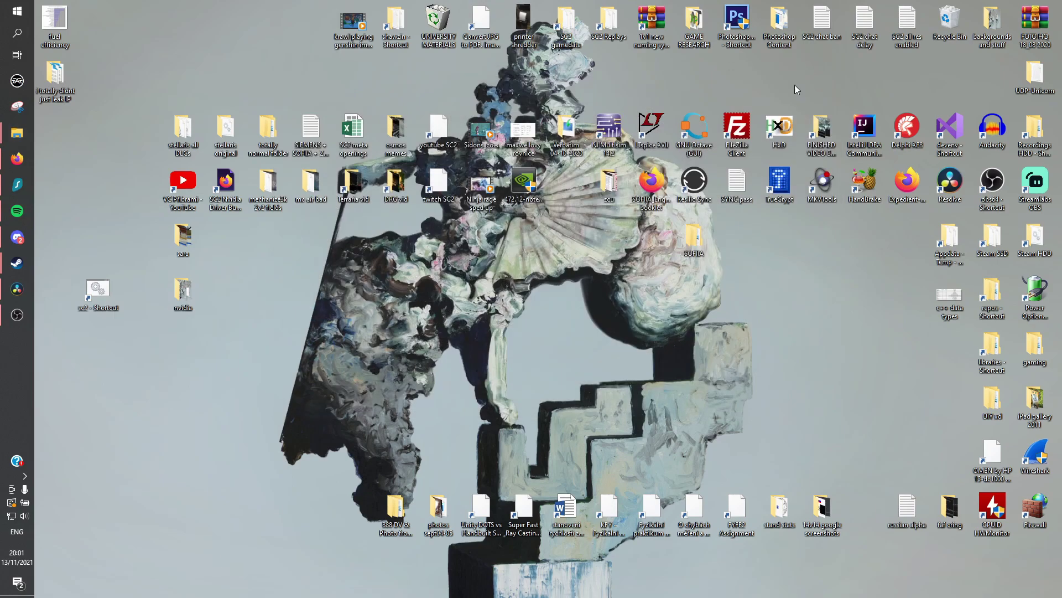
double_click(98, 289)
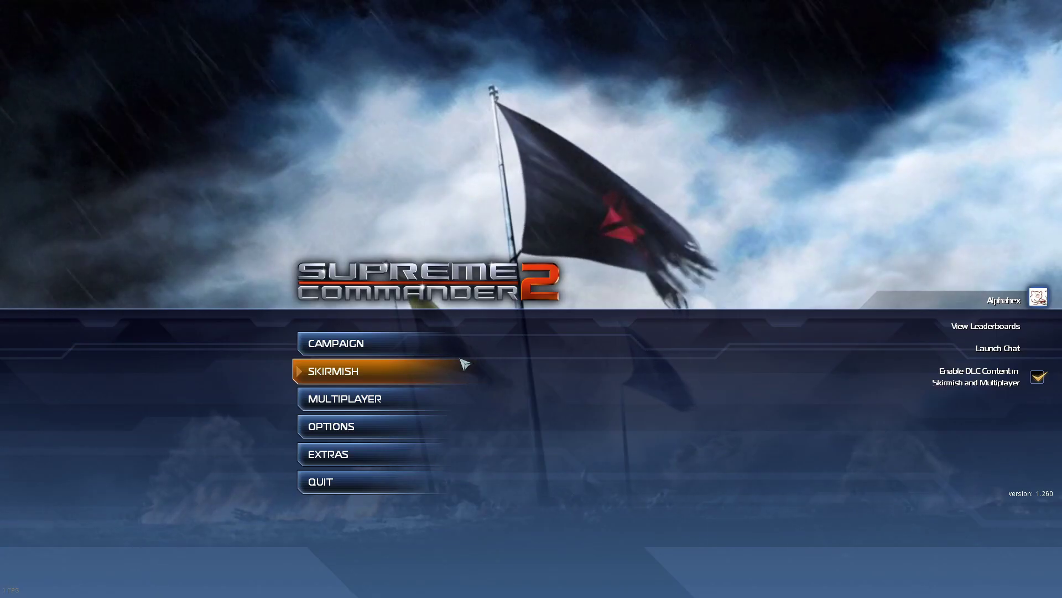
Quit the game, then start NVDisplay.ContainerLocalSystem from Task Manager's Services list
left_click(417, 498)
left_click(460, 313)
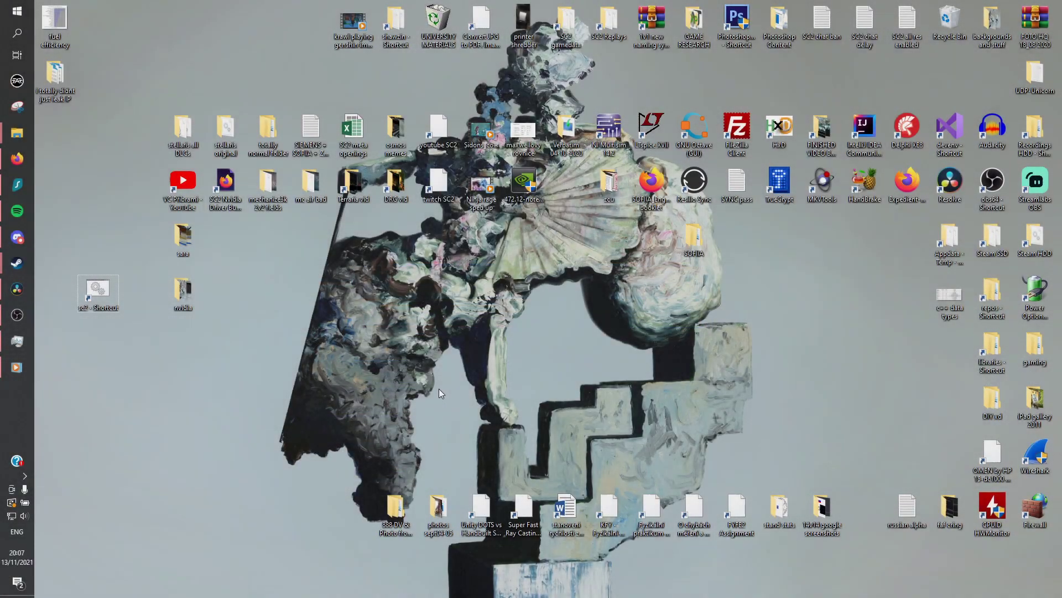
right_click(3, 400)
left_click(47, 343)
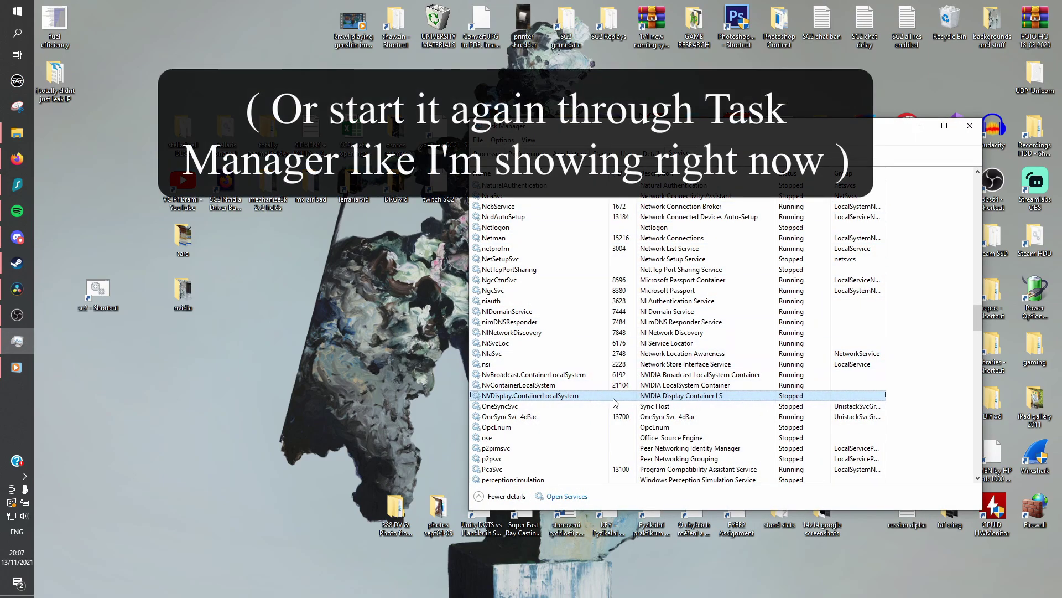
right_click(592, 397)
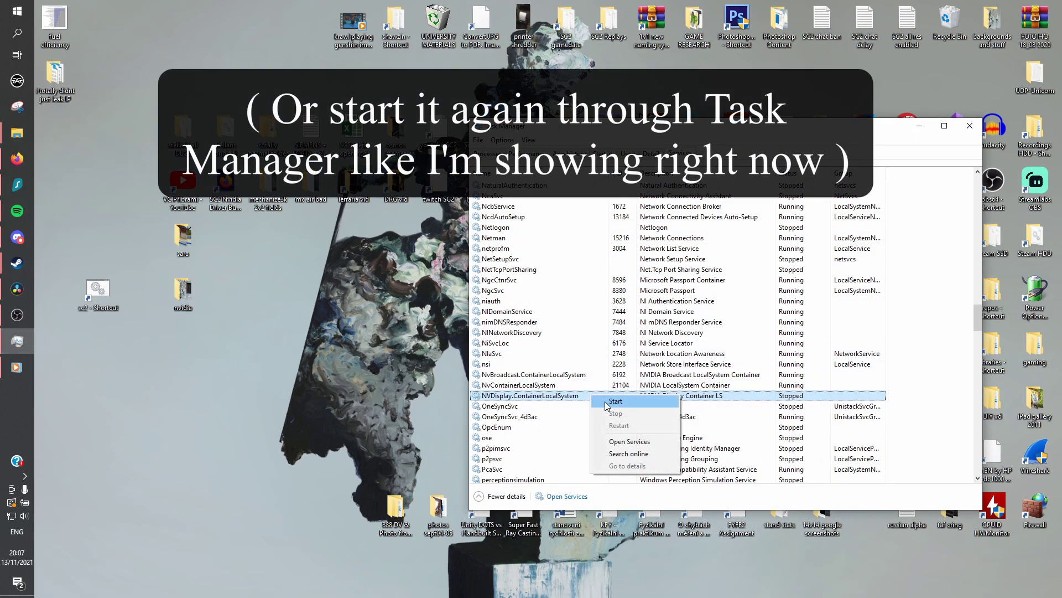
left_click(606, 400)
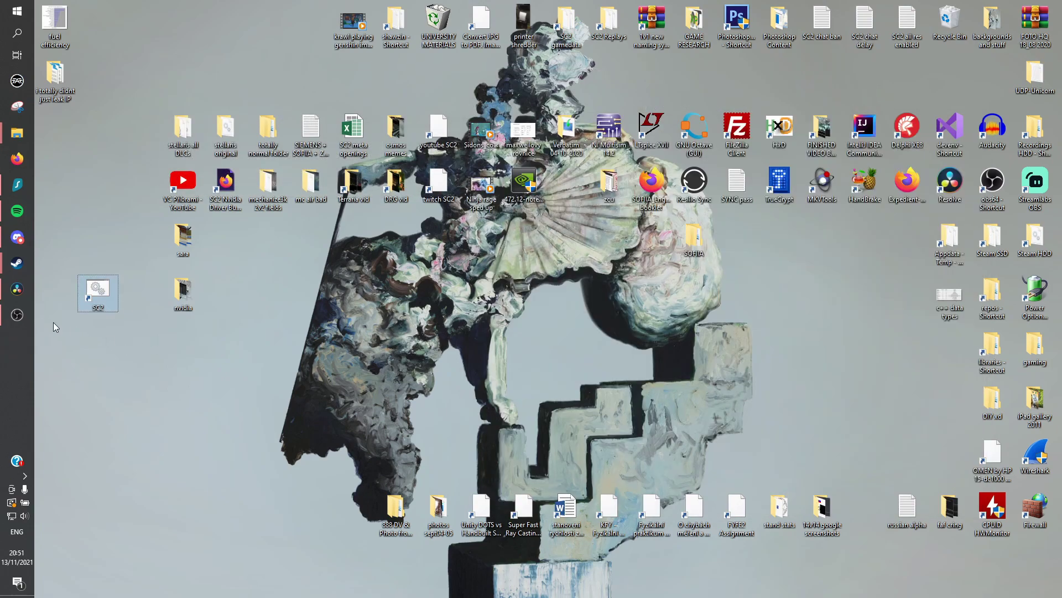
In Steam, start adding a non-Steam game and open the browse file dialog
left_click(58, 225)
left_click(389, 411)
left_click(400, 369)
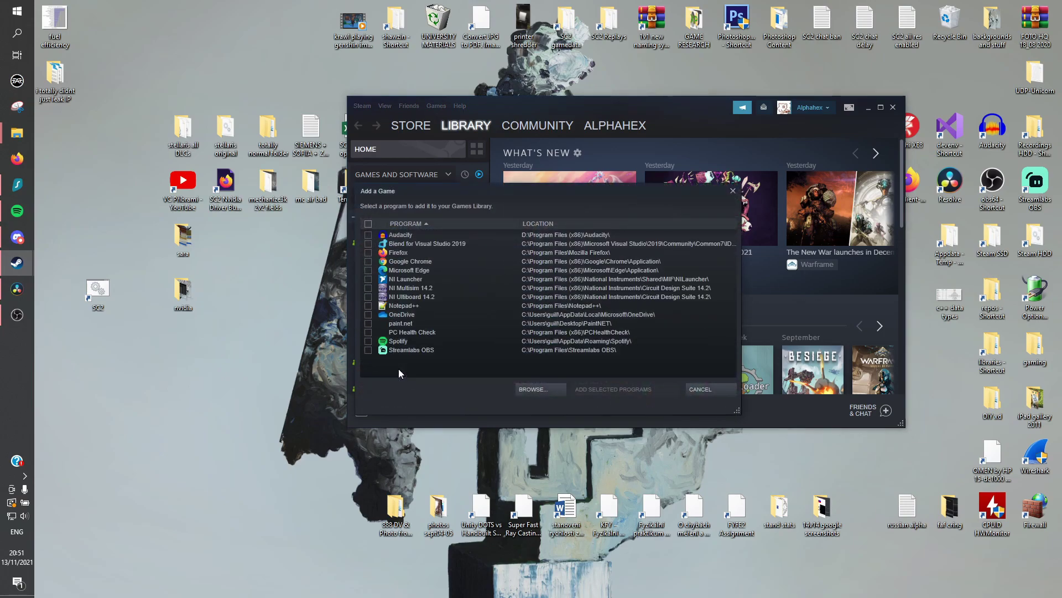
left_click(528, 393)
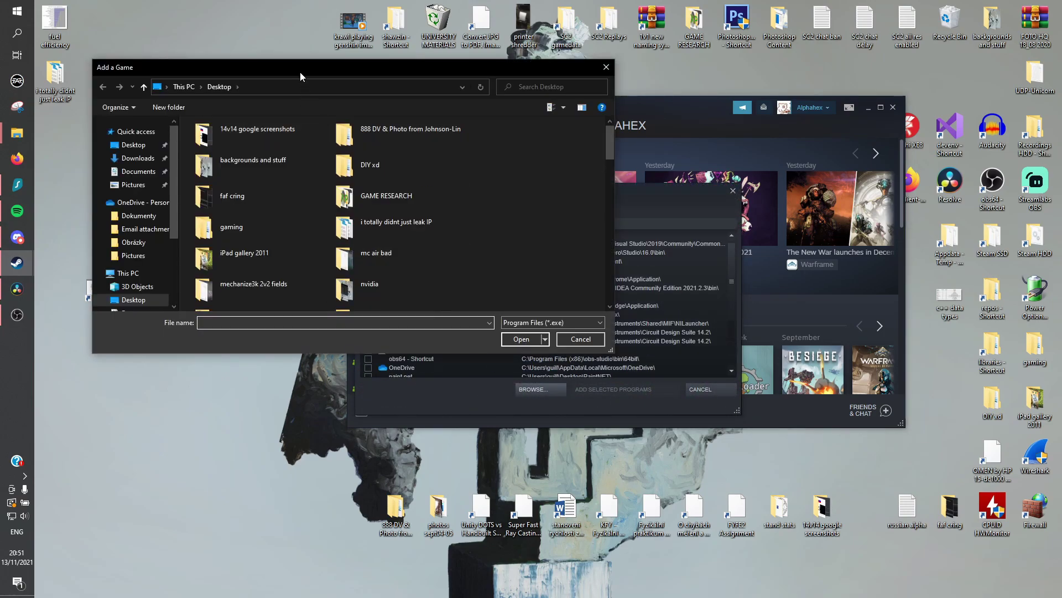
left_click_drag(300, 68, 426, 138)
Create a desktop folder named SC2, move the game shortcut into it, and open it
right_click(92, 351)
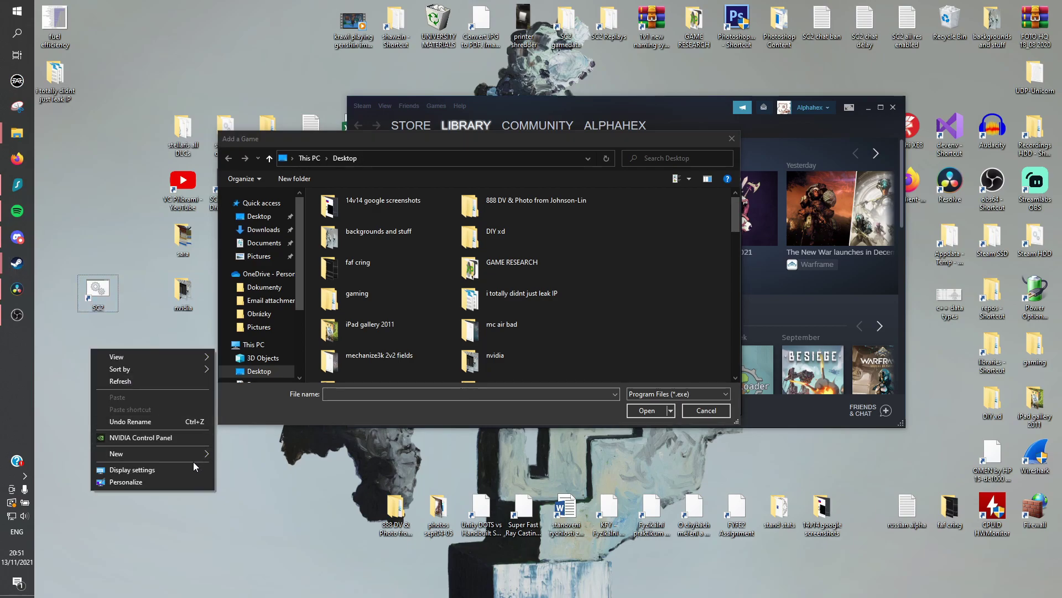
mouse_move(192, 456)
left_click(261, 453)
left_click(152, 370)
left_click_drag(98, 290, 109, 340)
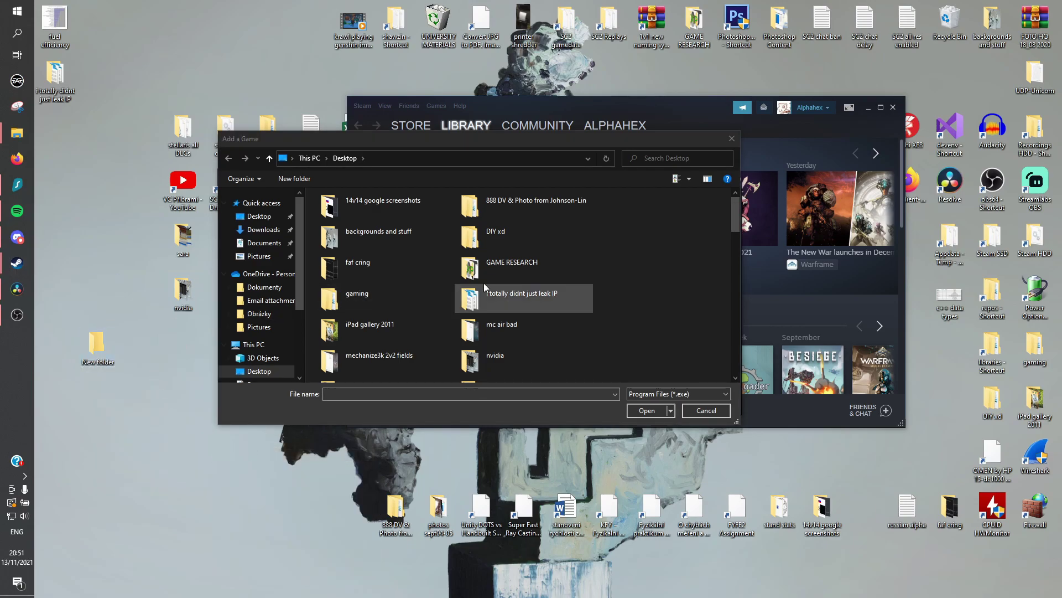
type("SC2")
key("Return")
left_click(543, 334)
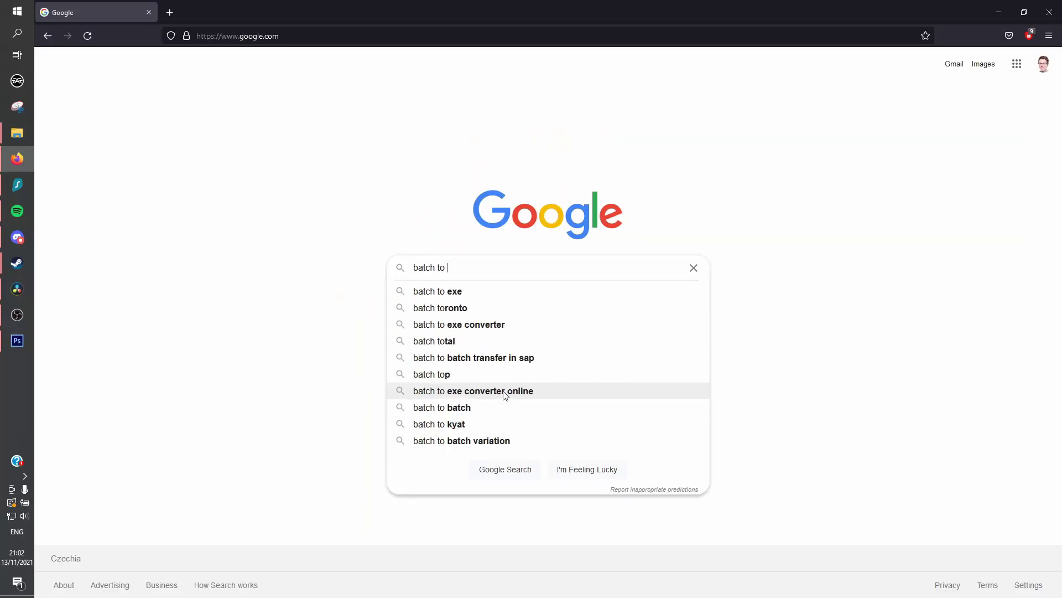
Search Google for 'batch to exe converter', then launch the game from the SC2 desktop shortcut
key("Return")
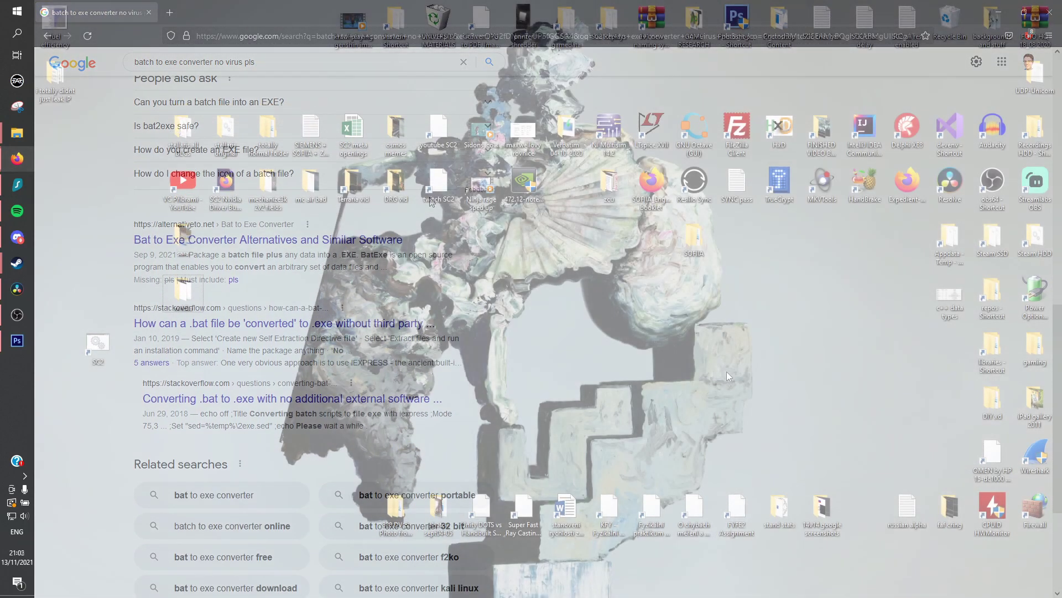
left_click_drag(98, 344, 128, 348)
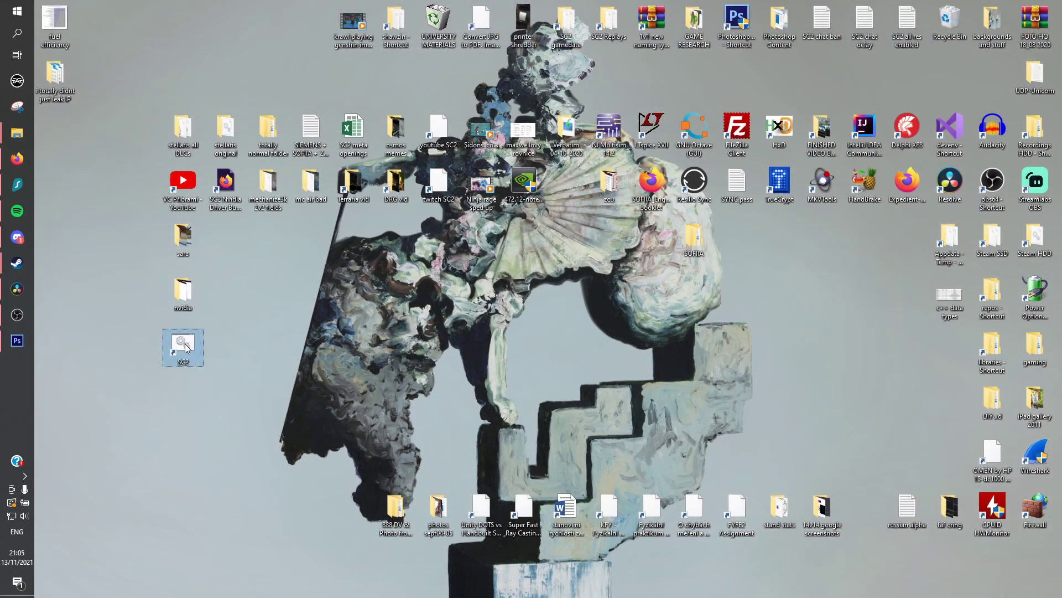
double_click(185, 344)
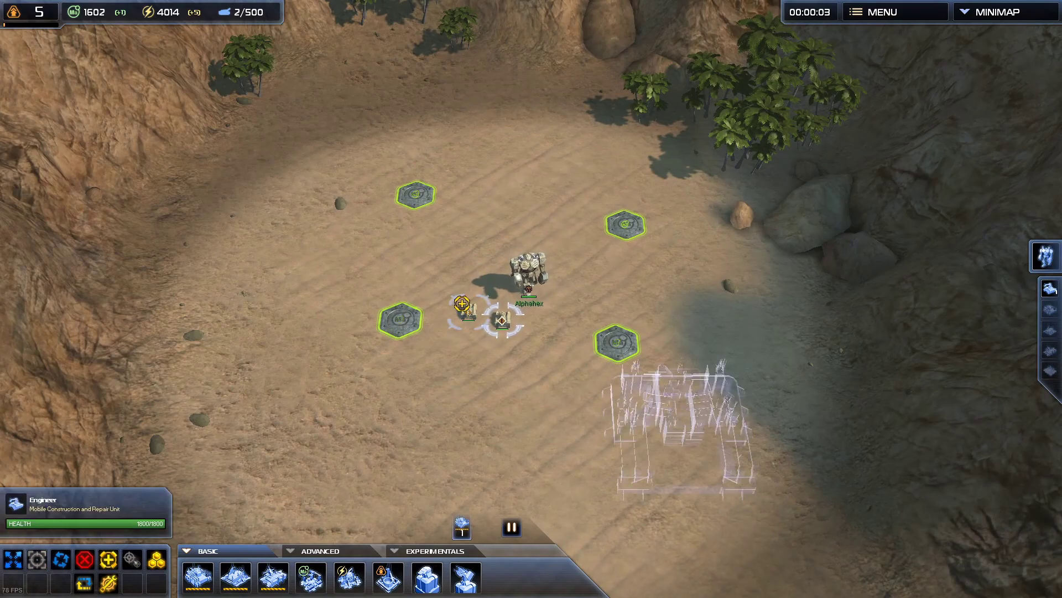
Place the second land factory beside the commander, then select the commander
left_click(364, 437)
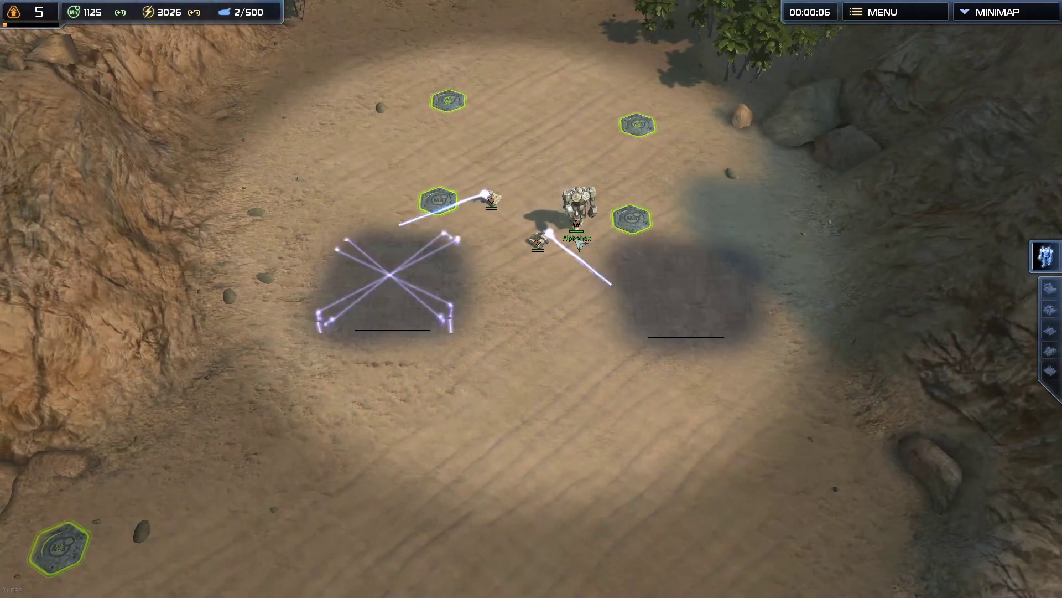
left_click(576, 239)
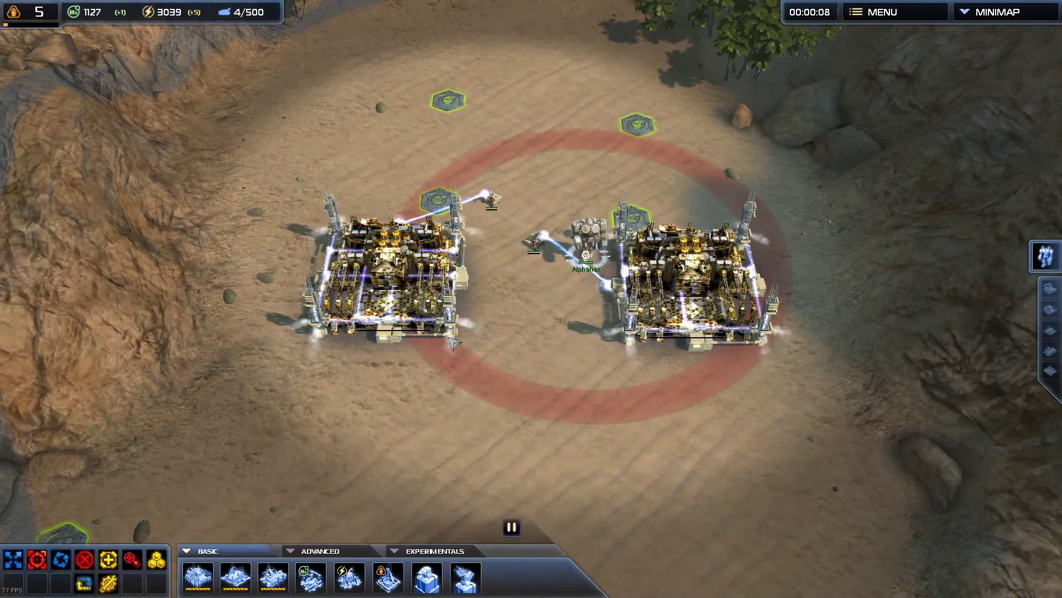
scroll(581, 271, "up", 5)
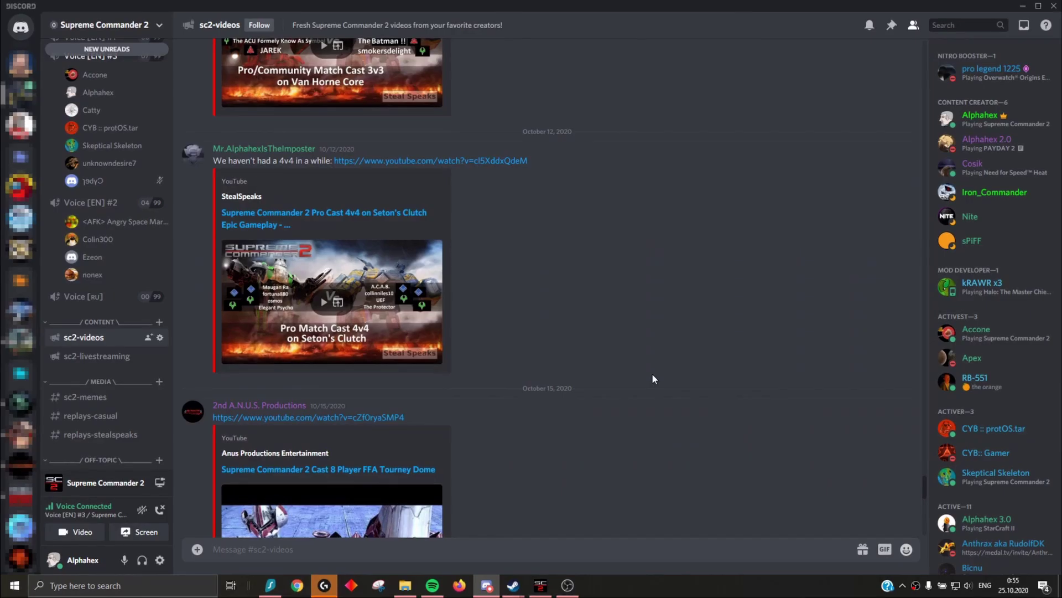
Scroll through the Discord server's announcements channel
scroll(652, 374, "up", 5)
scroll(78, 228, "up", 5)
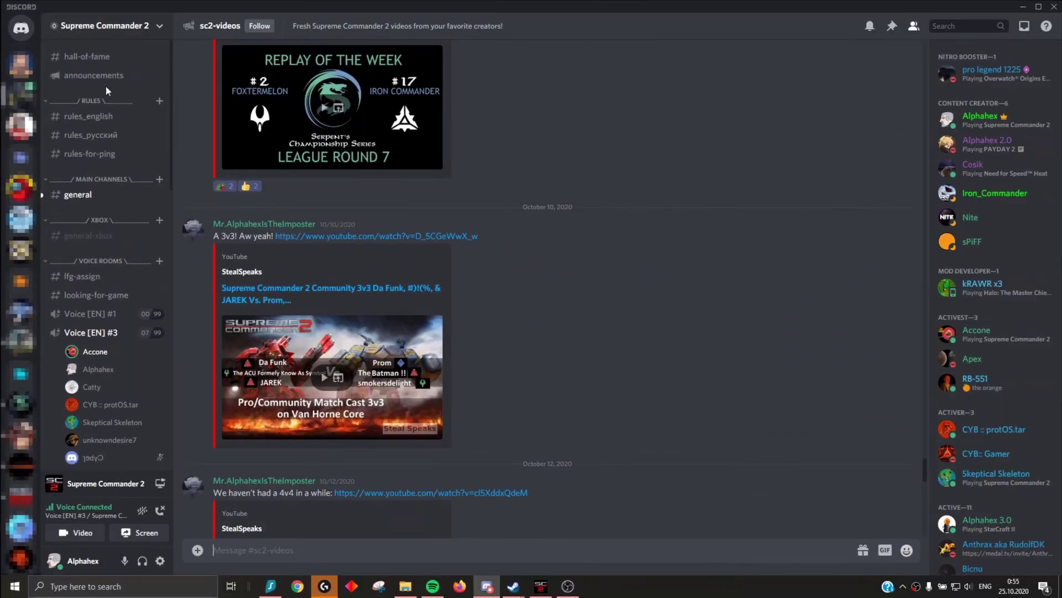
scroll(604, 204, "up", 20)
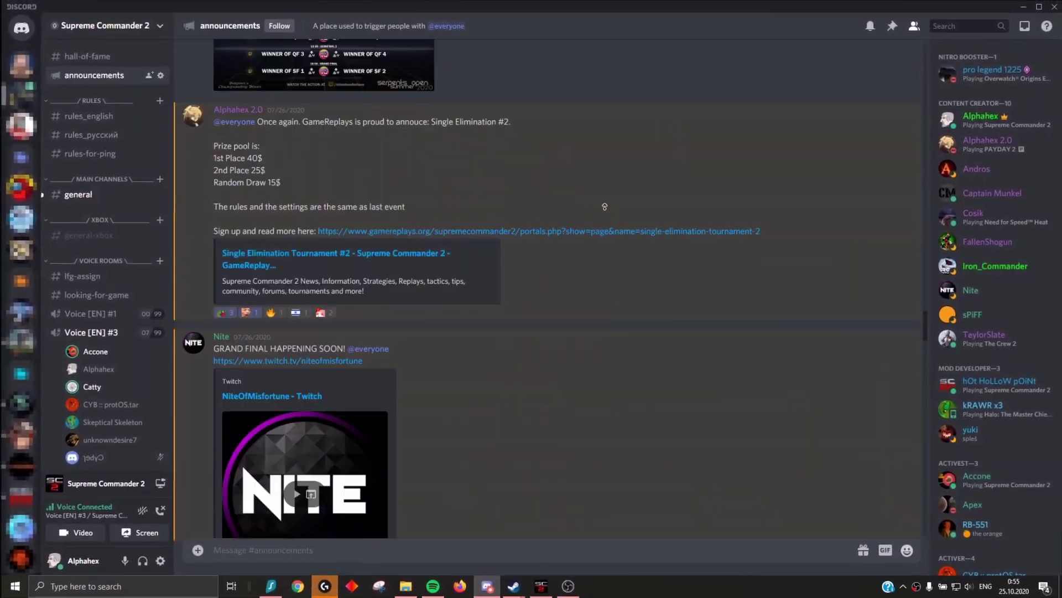
scroll(629, 376, "down", 5)
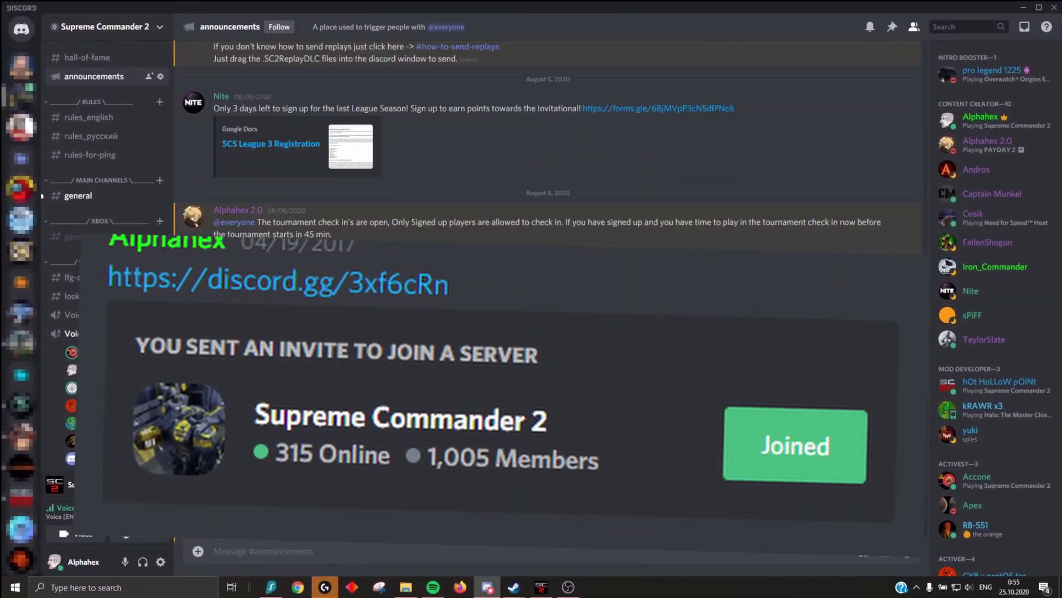
scroll(654, 358, "down", 10)
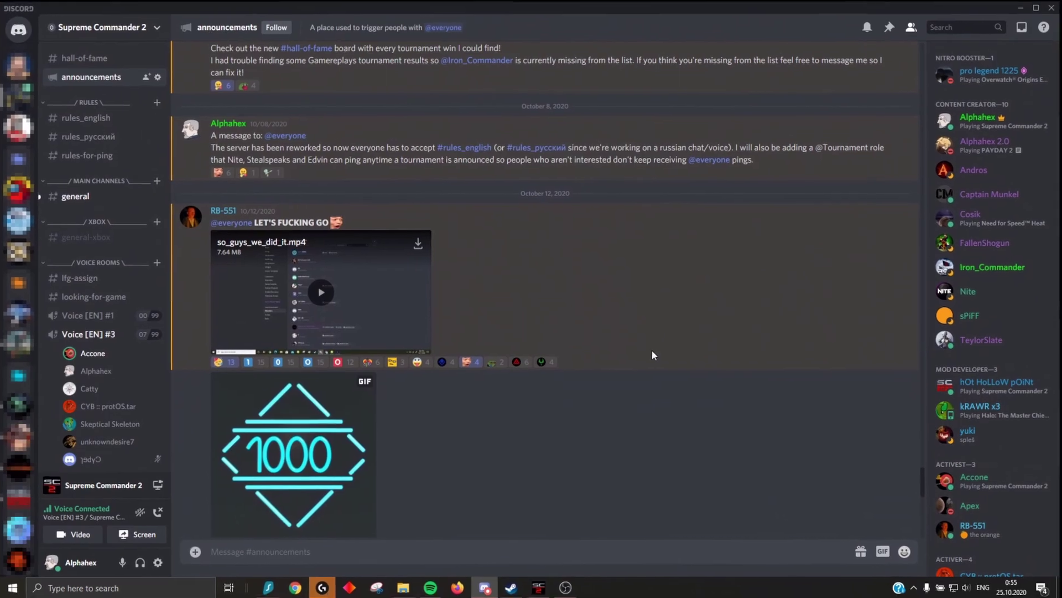
scroll(654, 358, "up", 5)
Browse the hall-of-fame channel and follow the discord.gg invite link to the Supreme Commander 2 server
key("alt+Up")
scroll(676, 393, "up", 10)
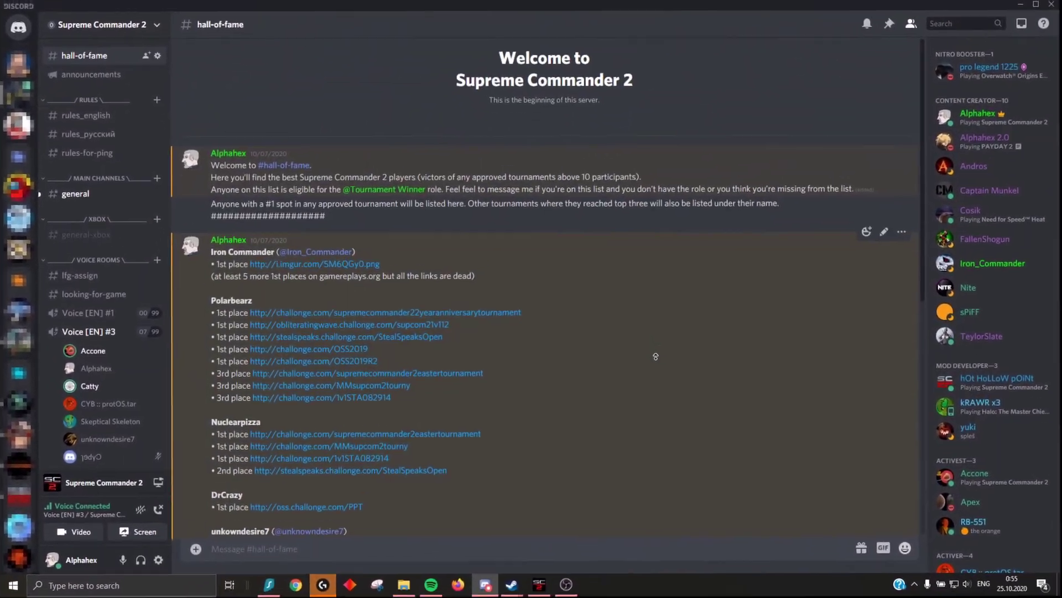
scroll(653, 364, "down", 5)
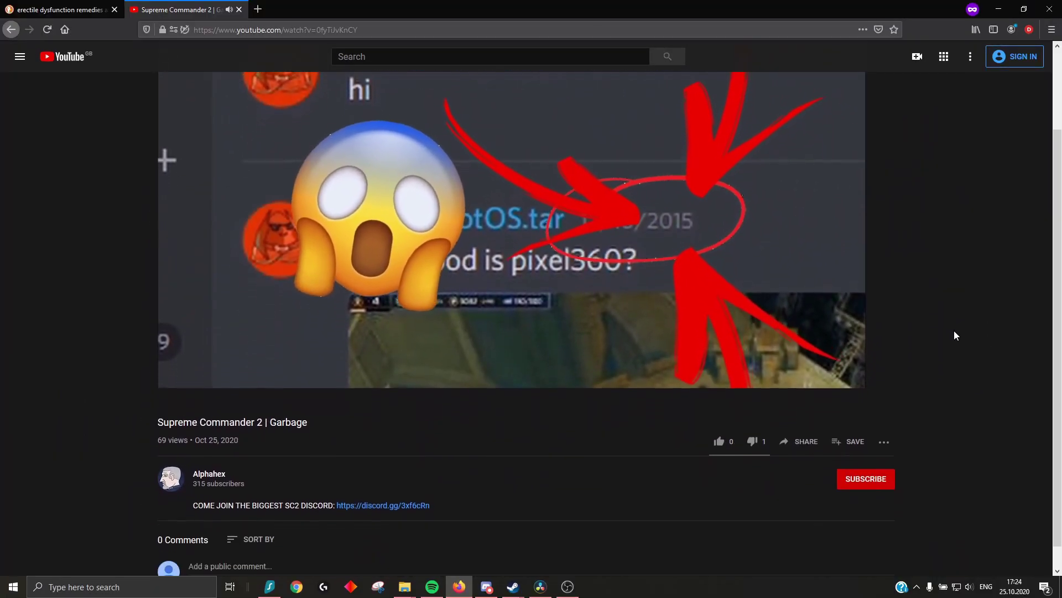
scroll(651, 434, "down", 1)
left_click(399, 481)
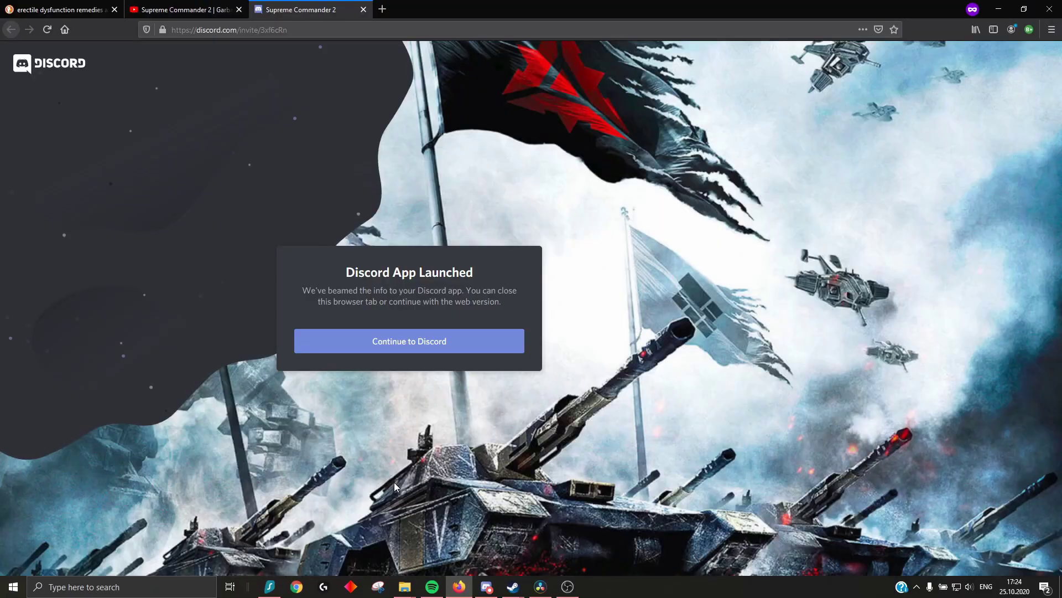